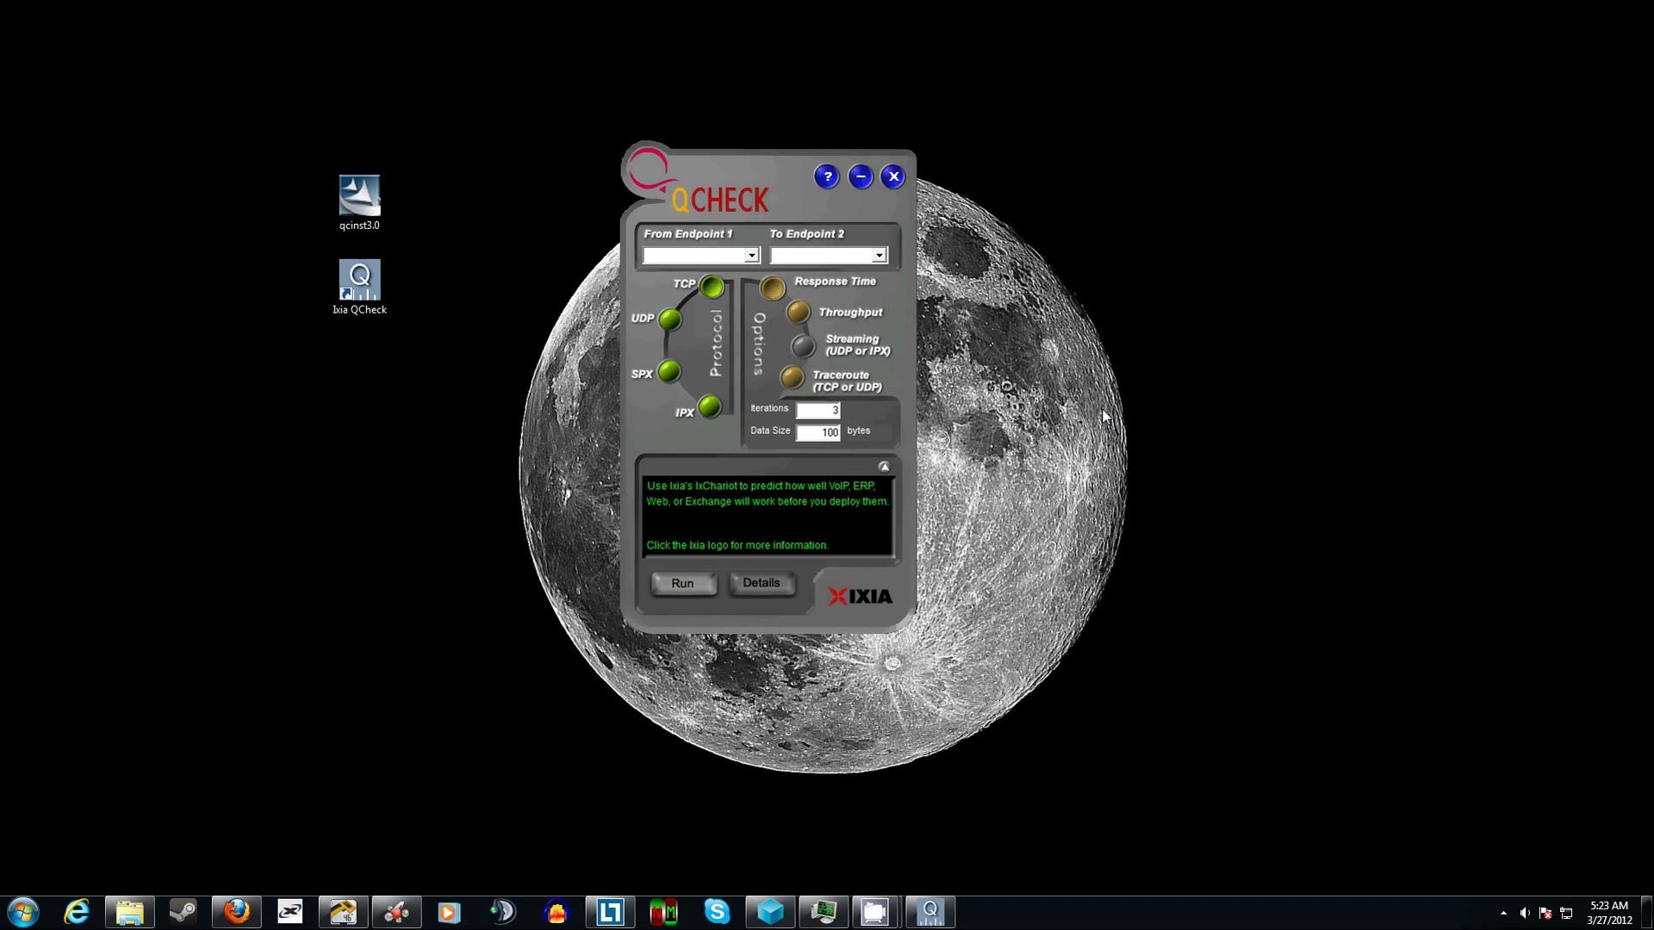
left_click_drag(741, 186, 727, 209)
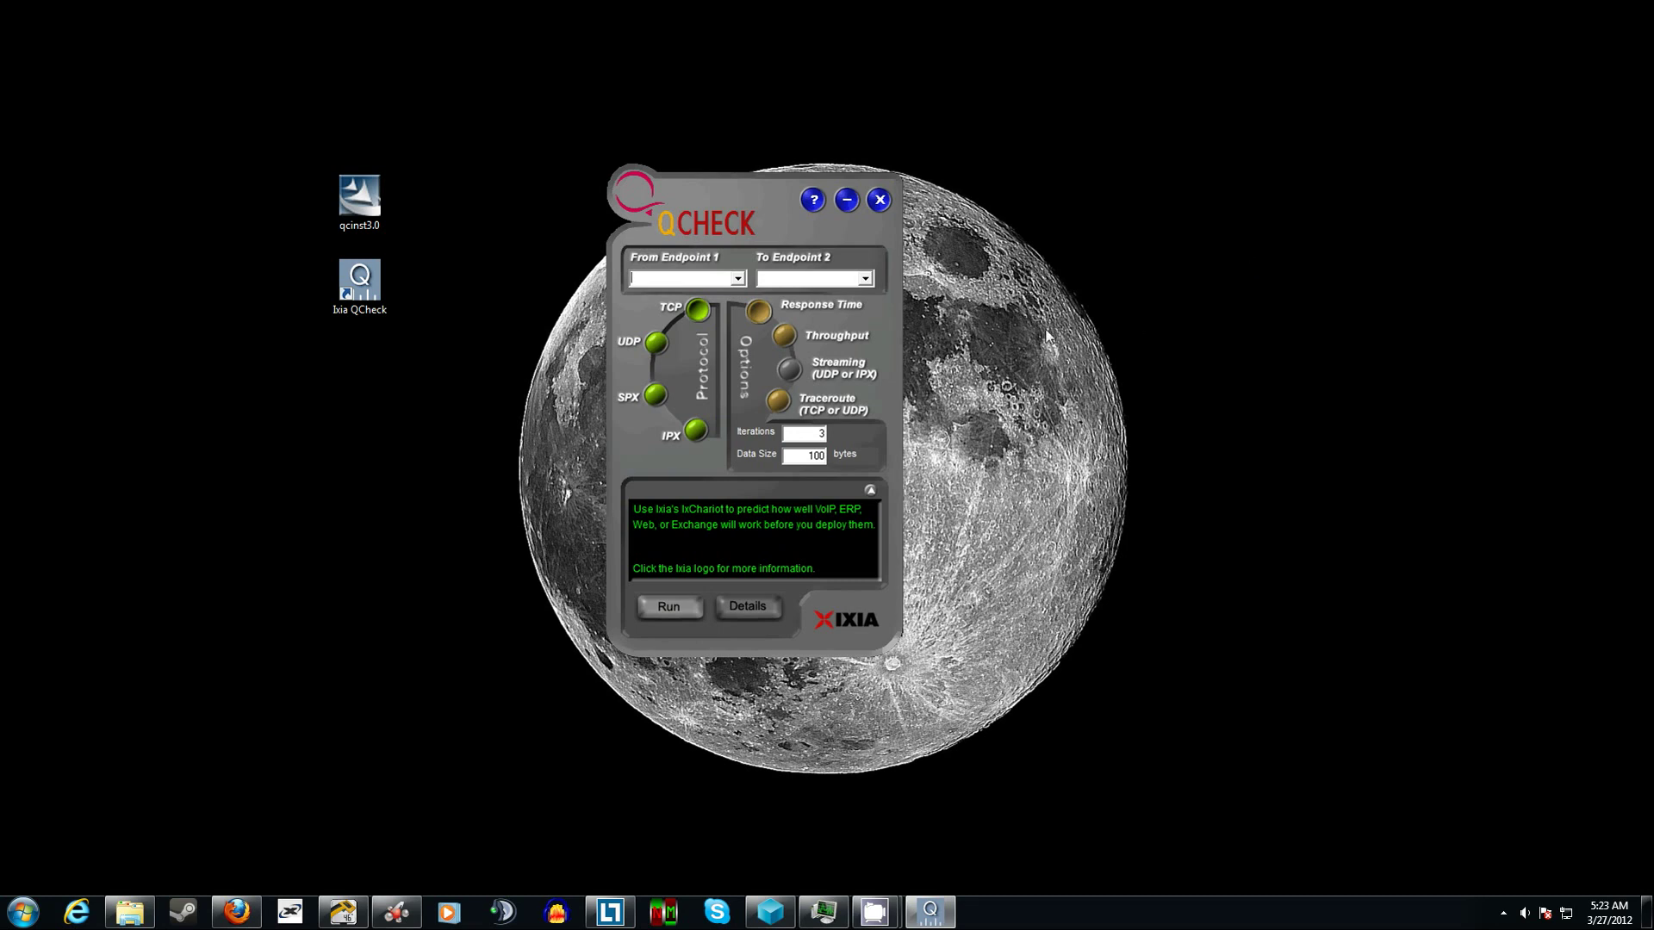
left_click_drag(725, 198, 767, 182)
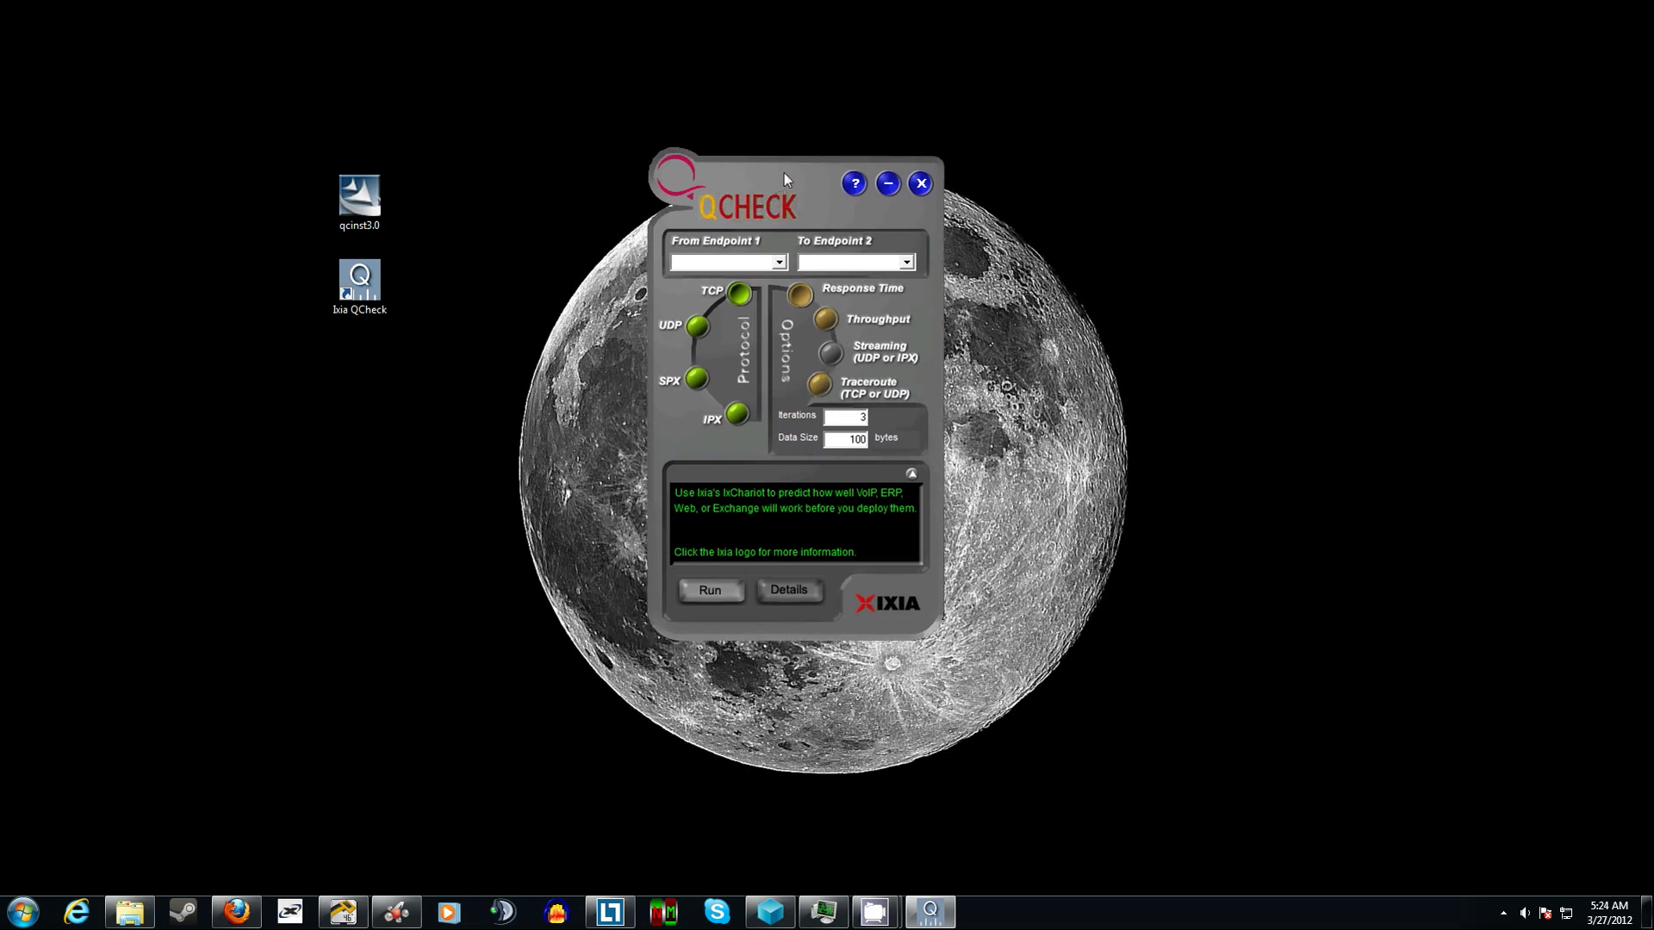
mouse_move(784, 179)
left_mouse_down()
mouse_move(711, 148)
mouse_move(783, 186)
left_mouse_up()
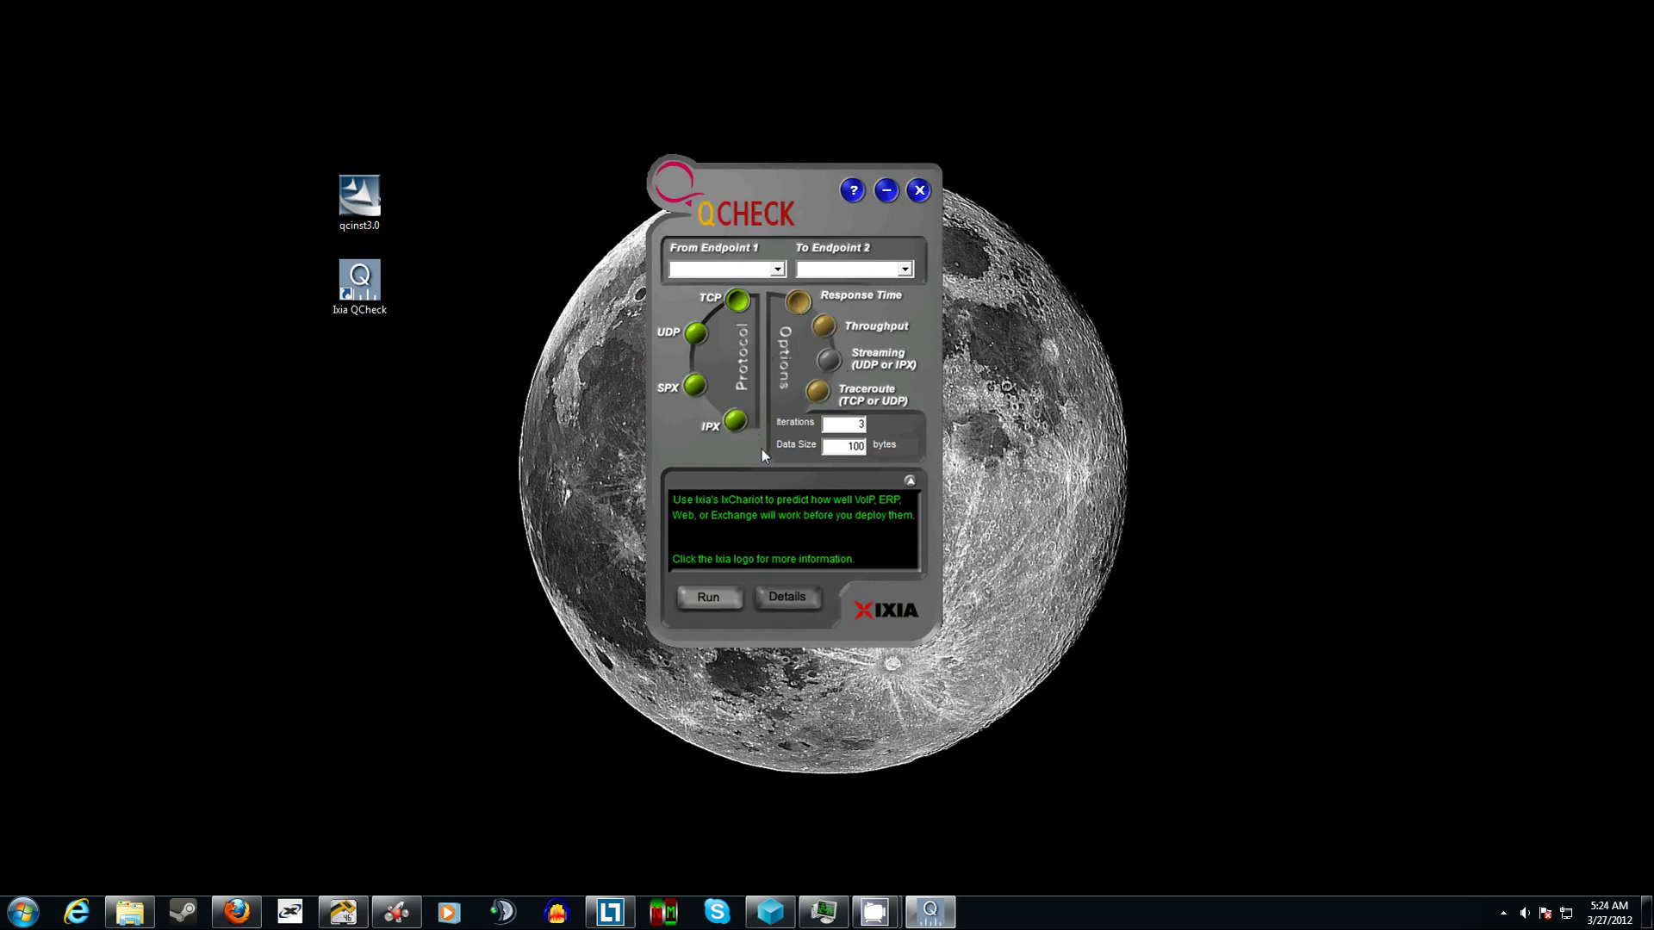
left_click_drag(789, 188, 758, 138)
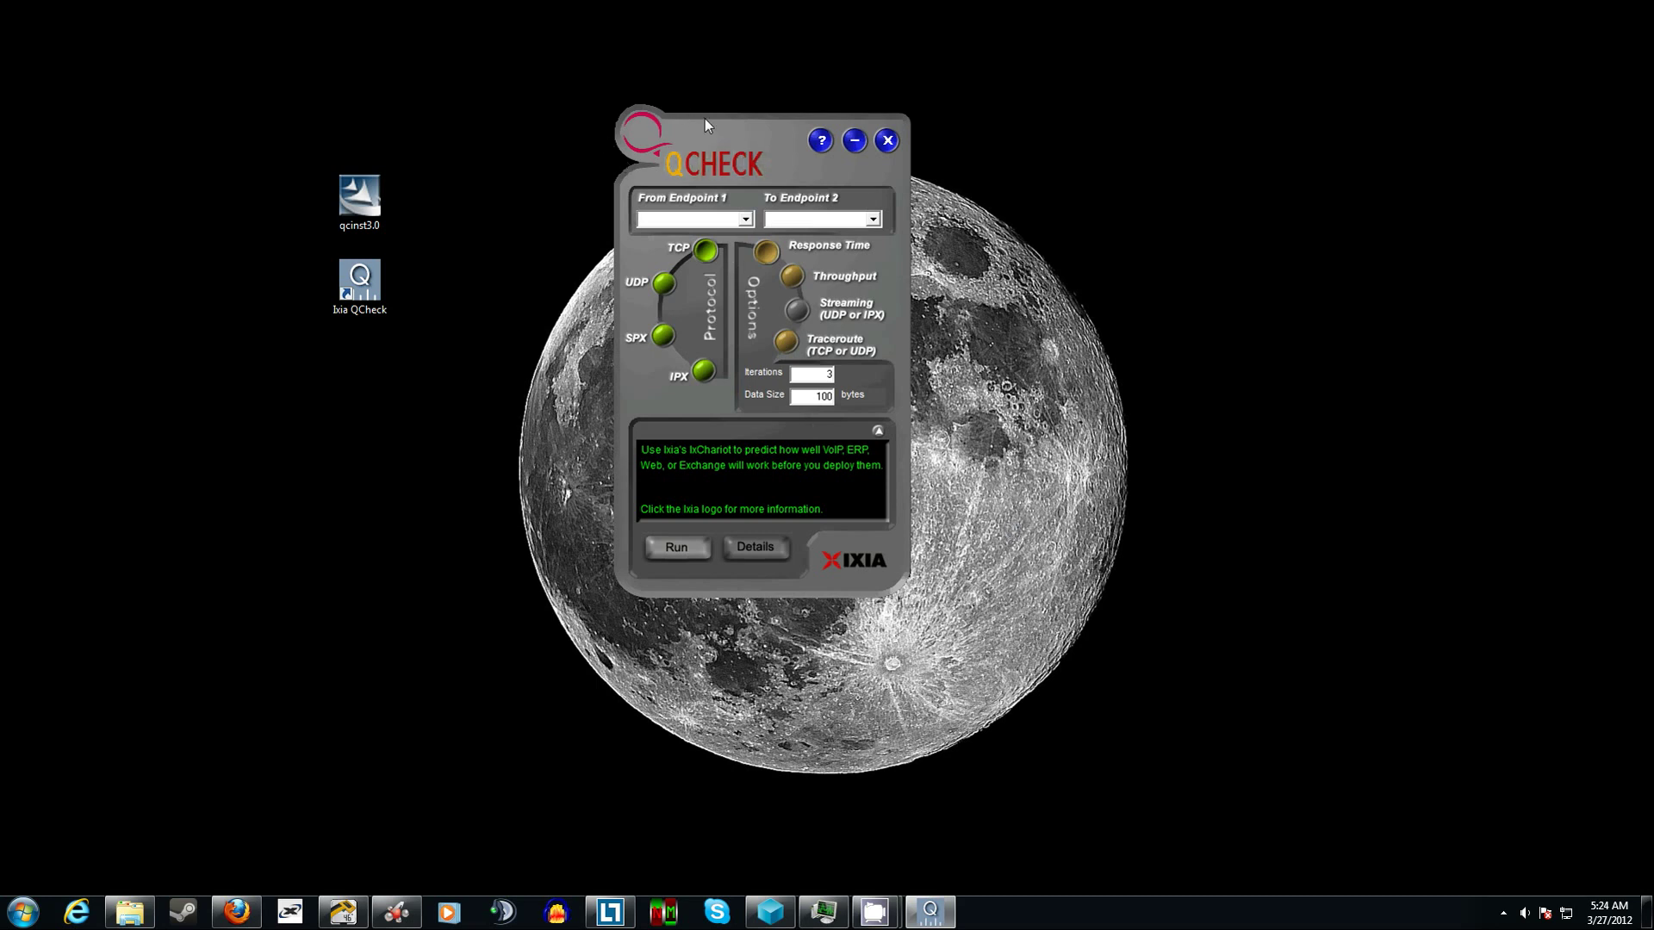
left_click_drag(705, 125, 691, 119)
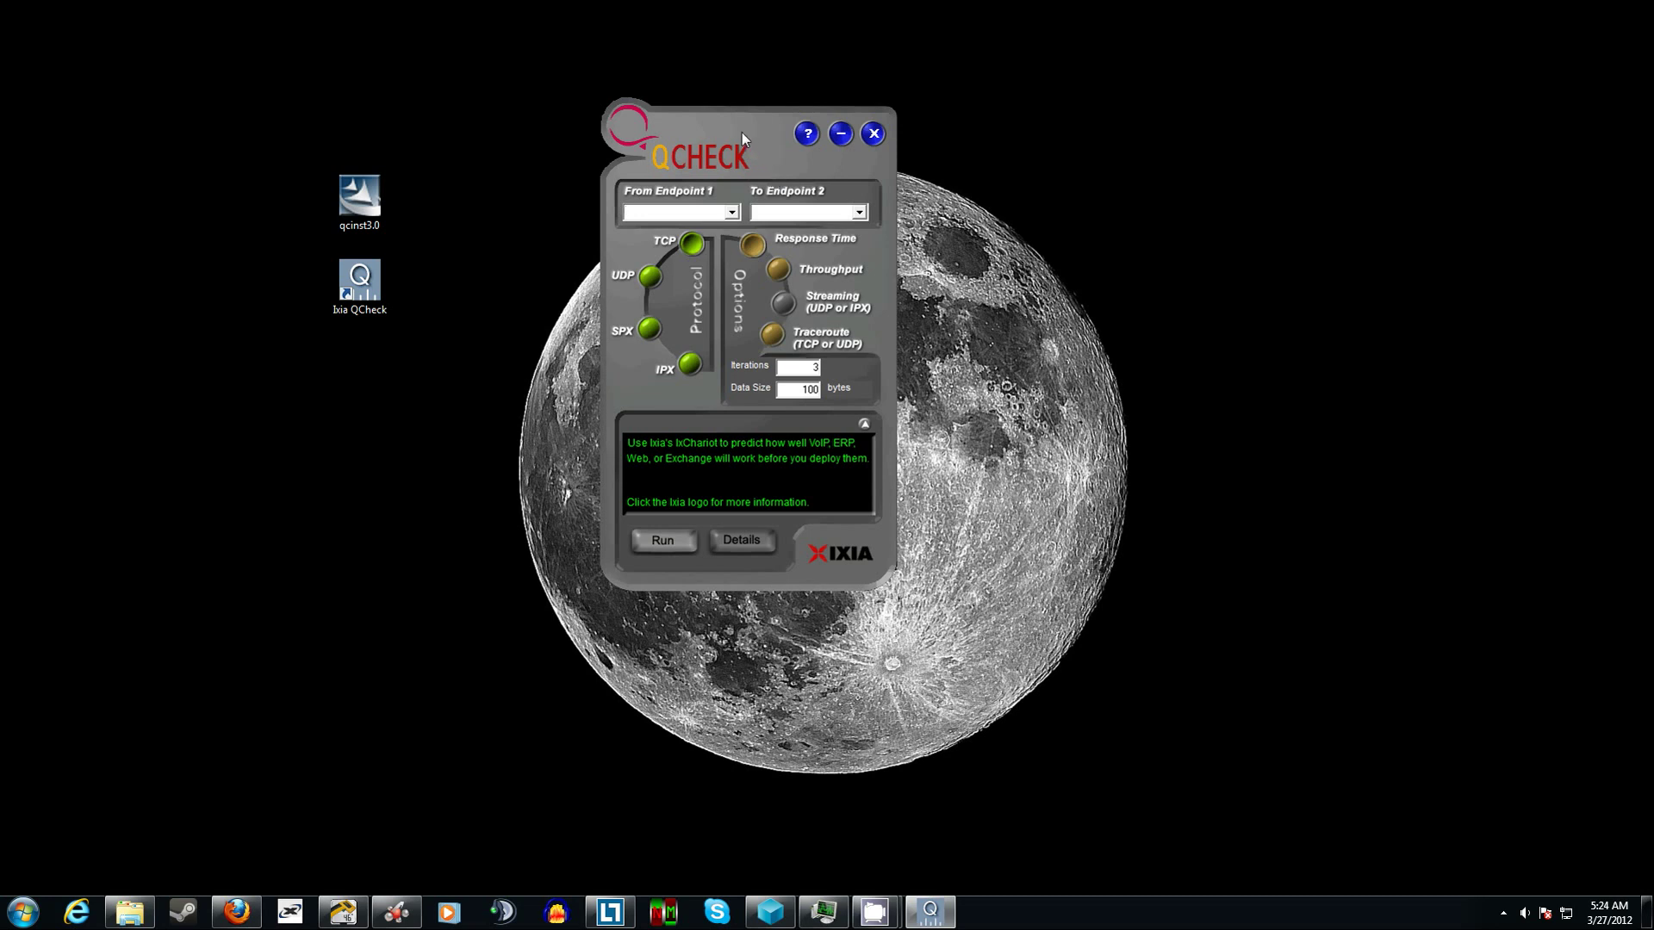
left_click_drag(720, 122, 729, 109)
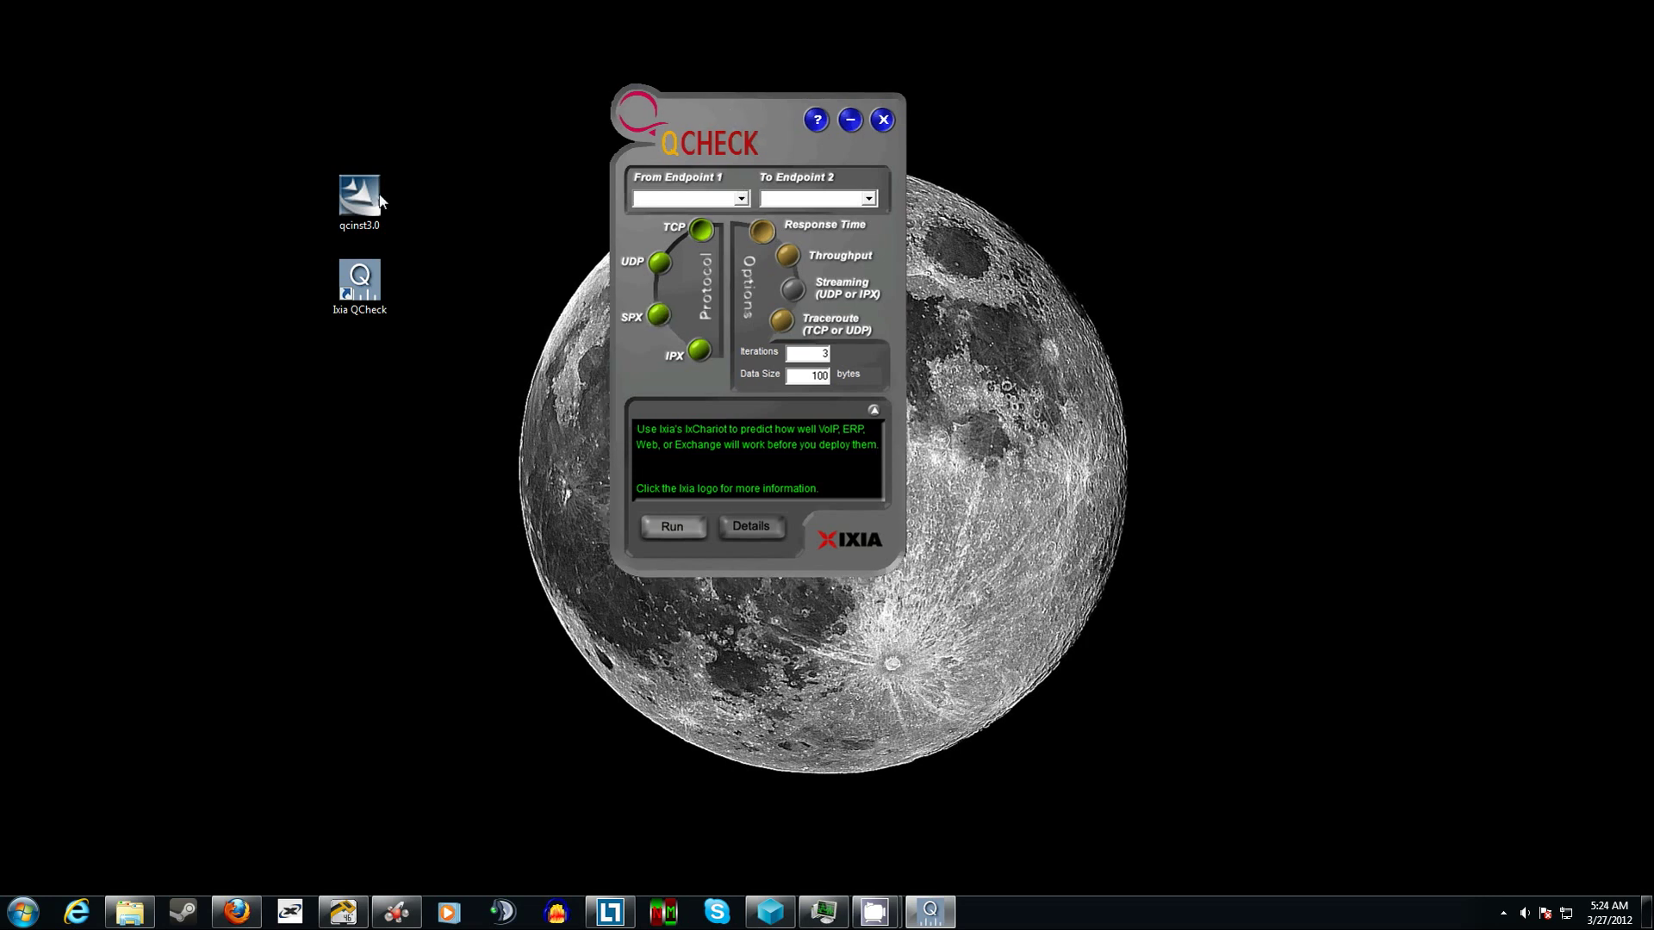
left_click_drag(359, 200, 293, 177)
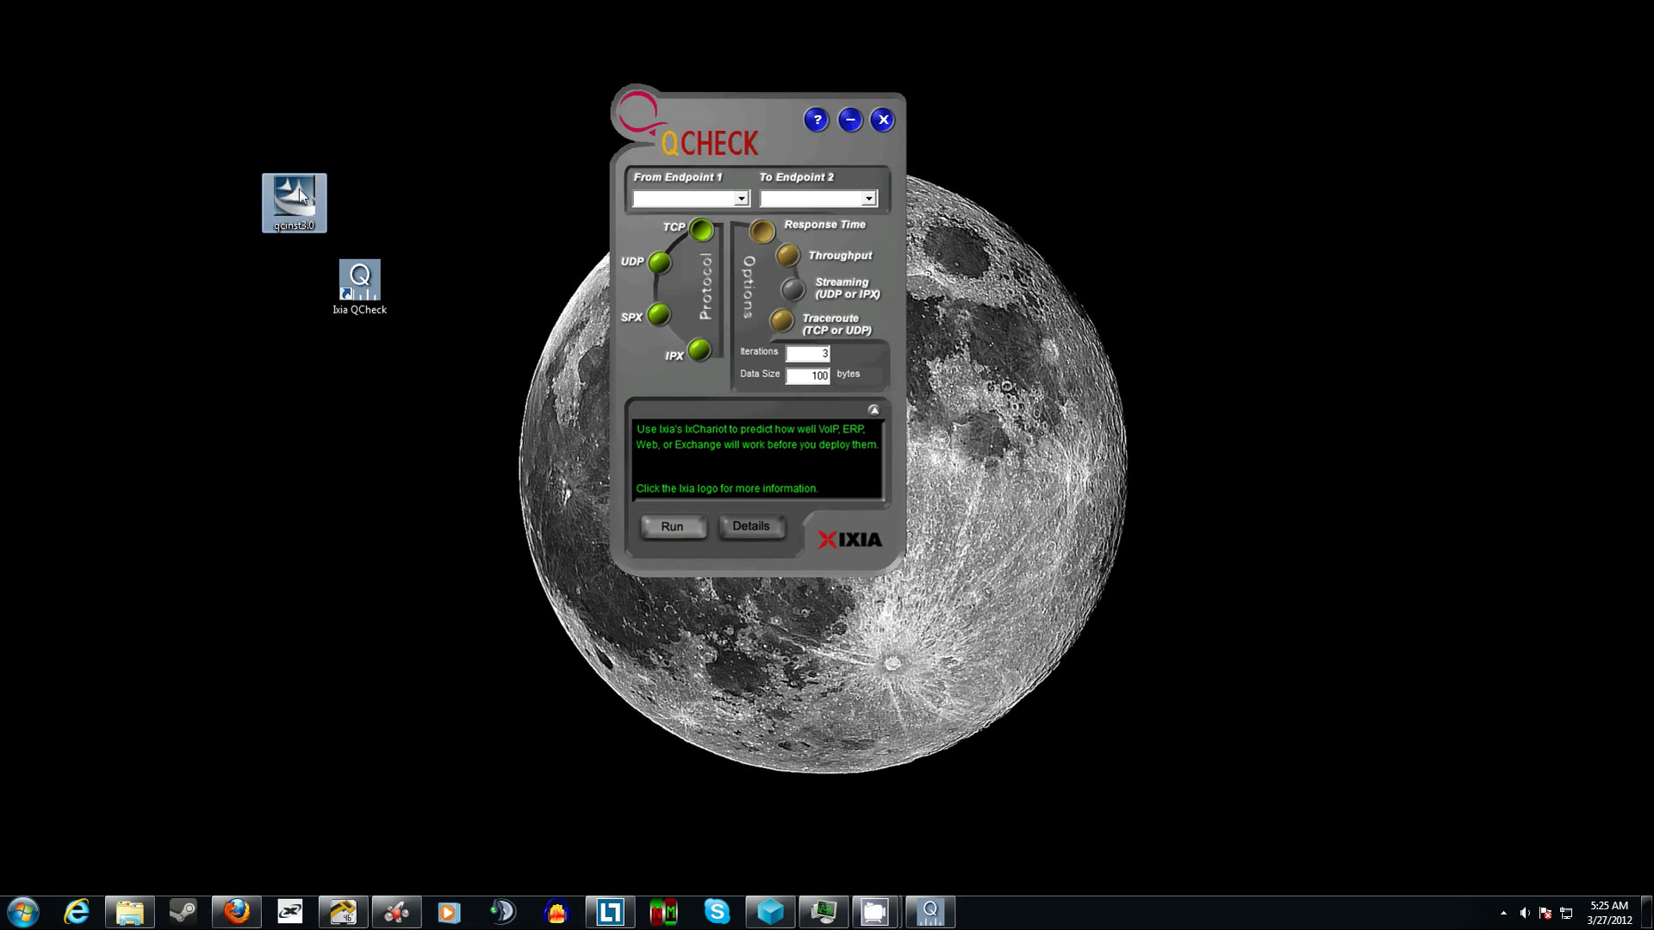
left_click_drag(298, 188, 362, 193)
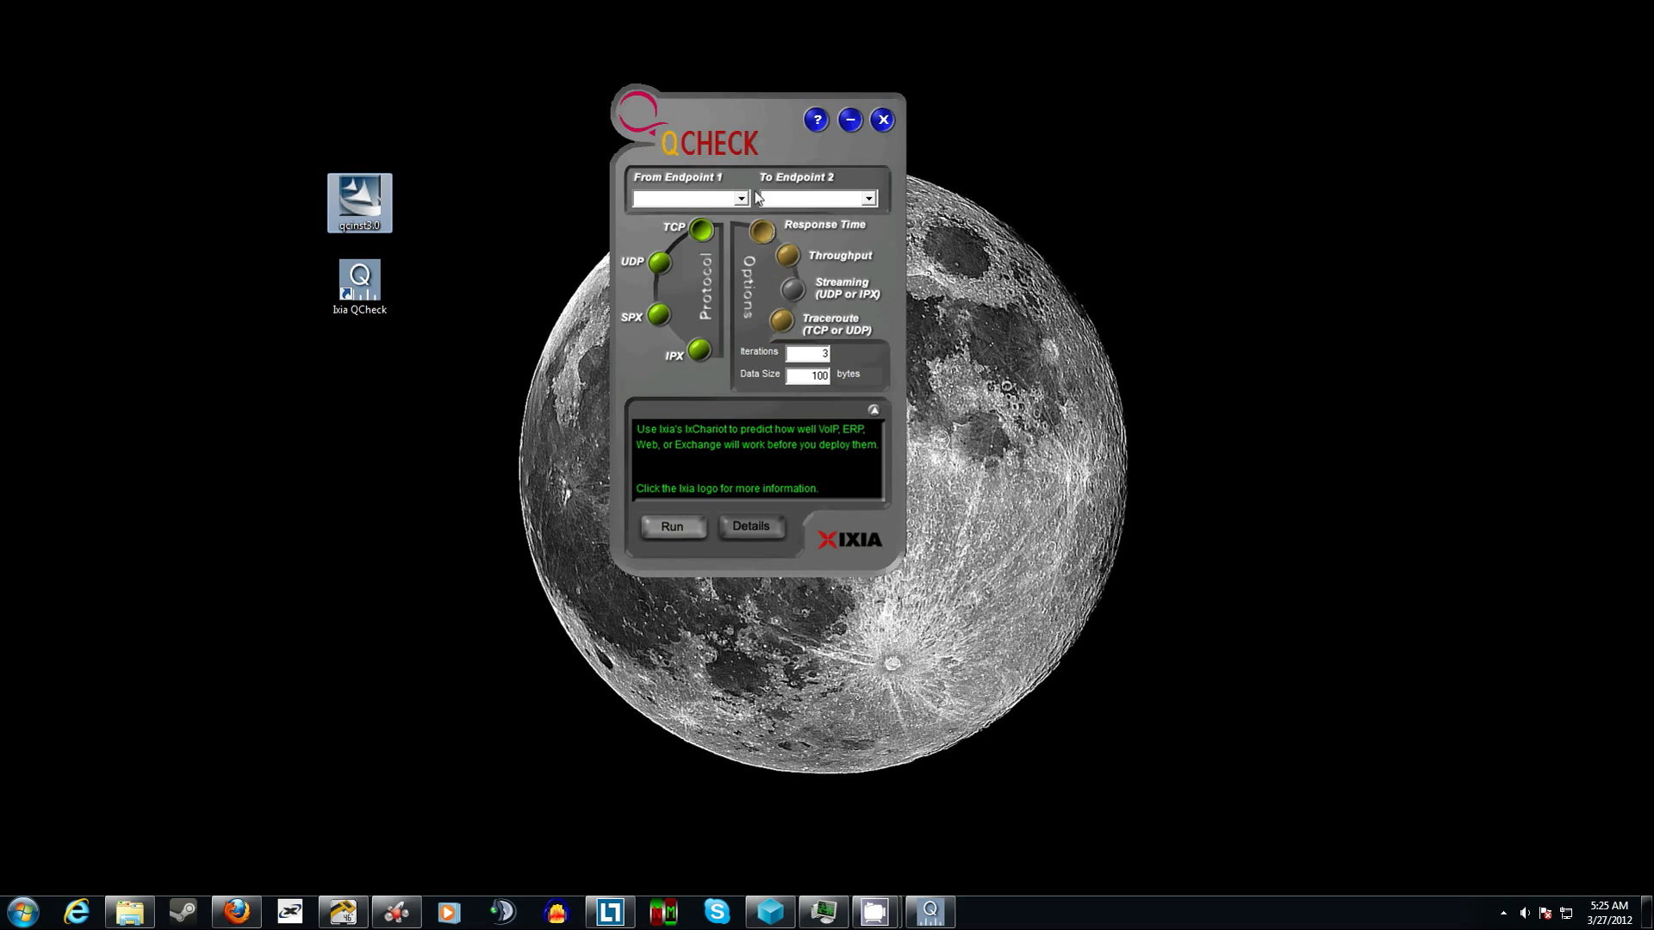
left_click_drag(774, 112, 800, 117)
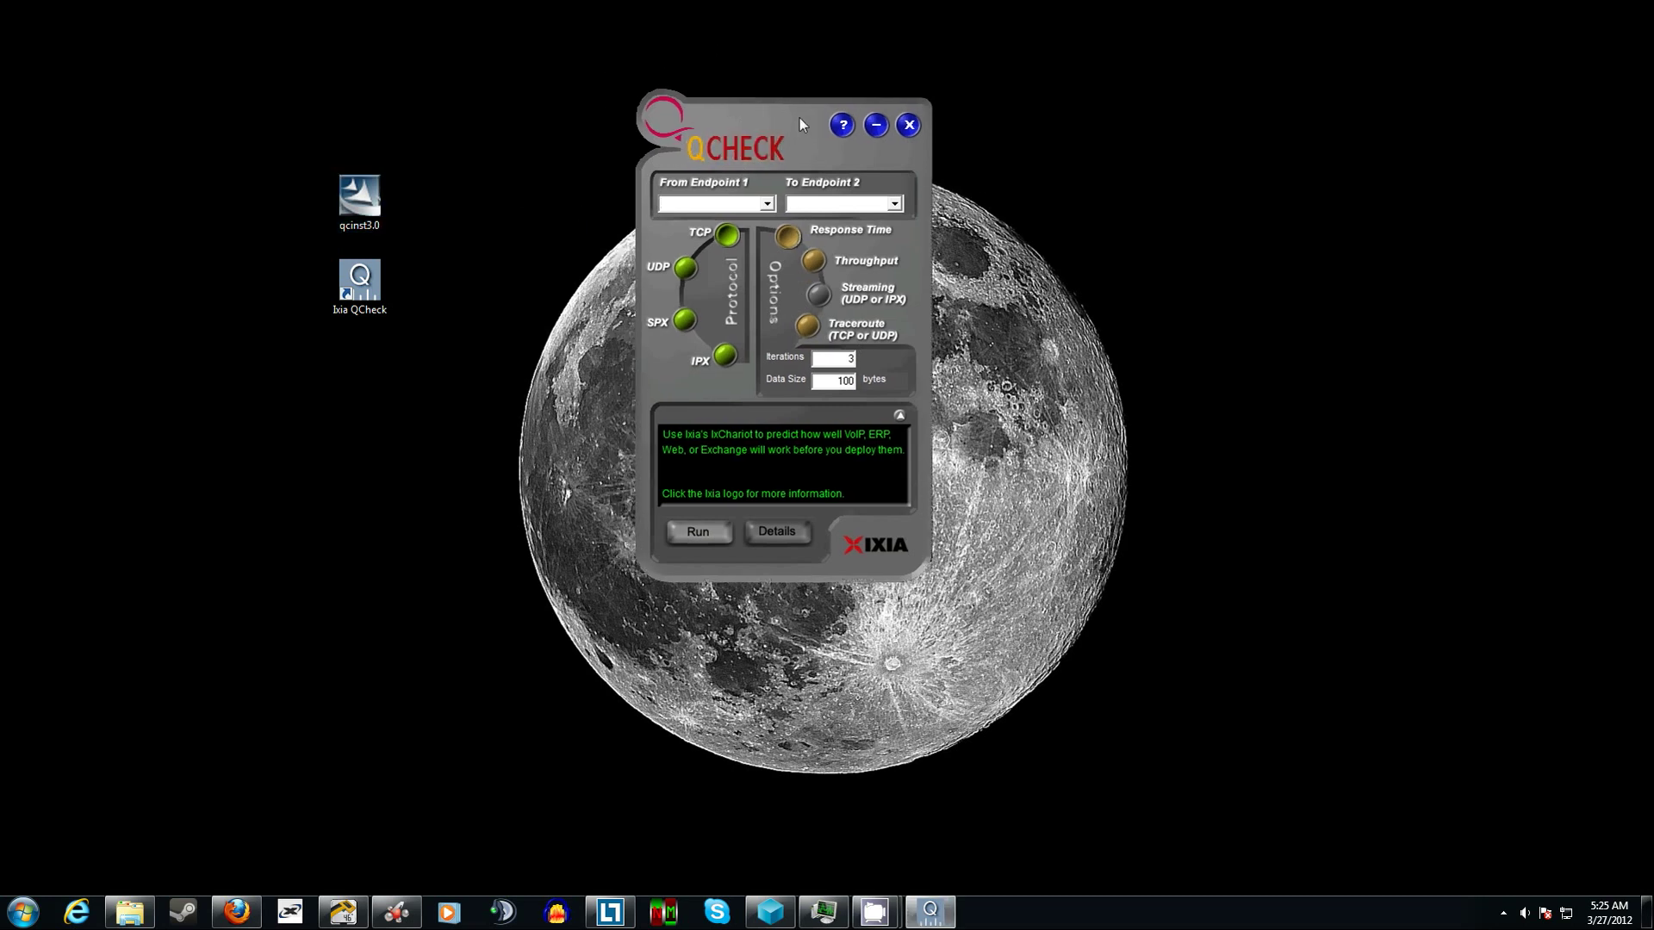
Move the Ixia QCheck shortcut to a free spot on the desktop, and restart QCheck from it.
left_click(374, 286)
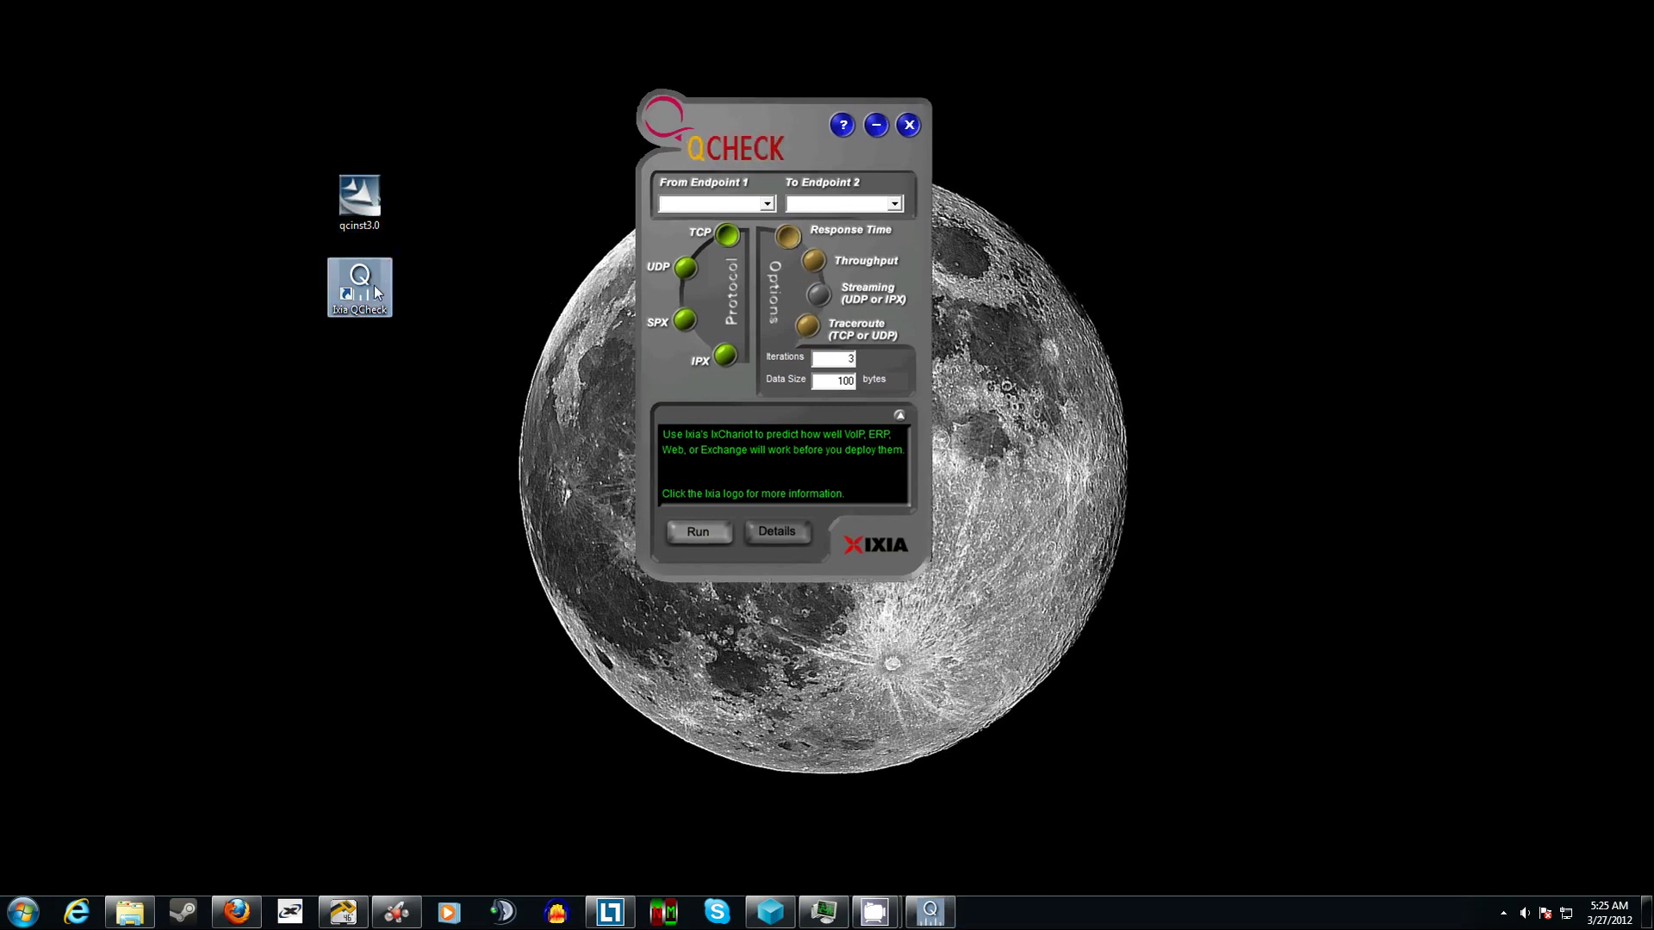
left_click_drag(354, 286, 319, 374)
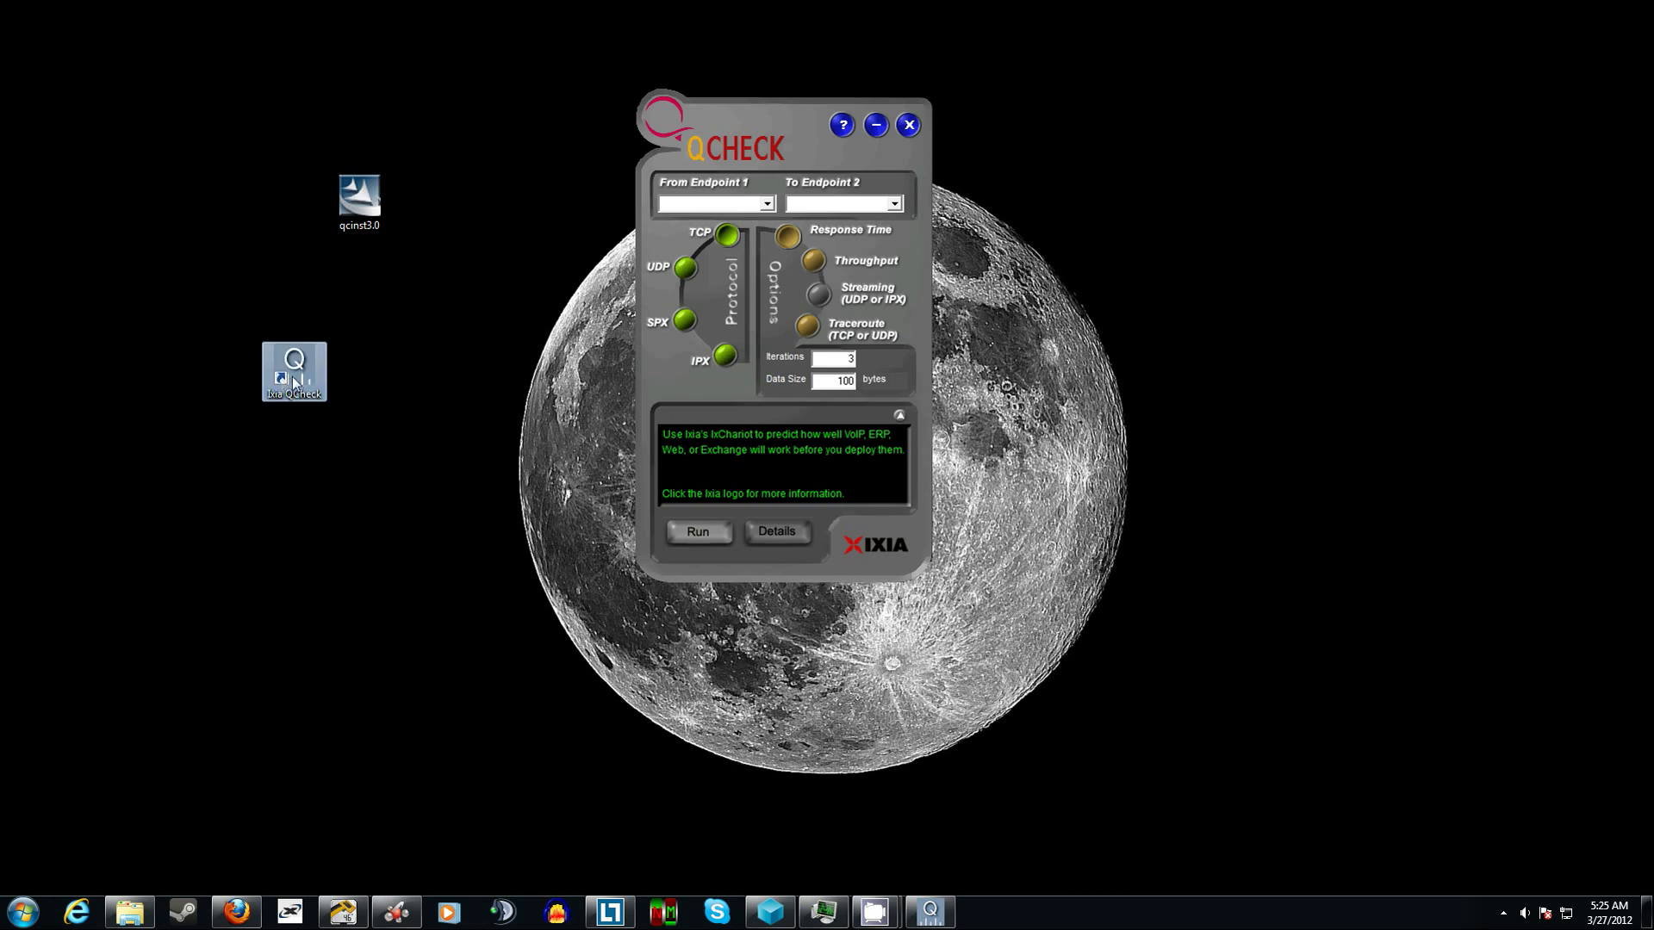
left_click(909, 126)
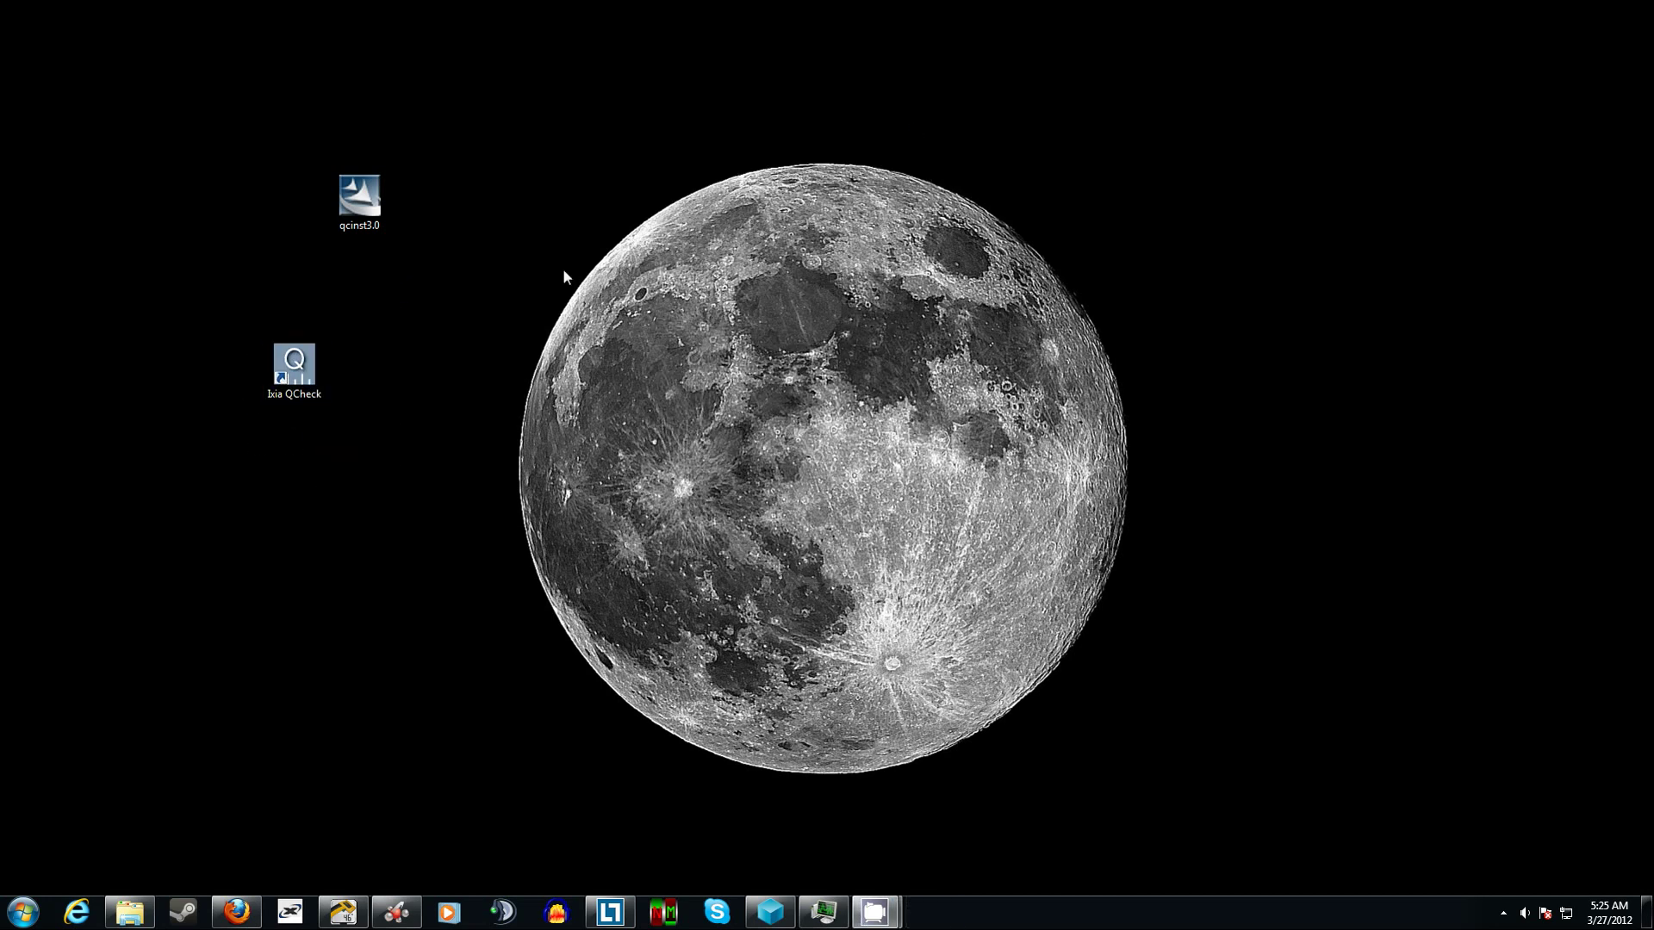
double_click(313, 362)
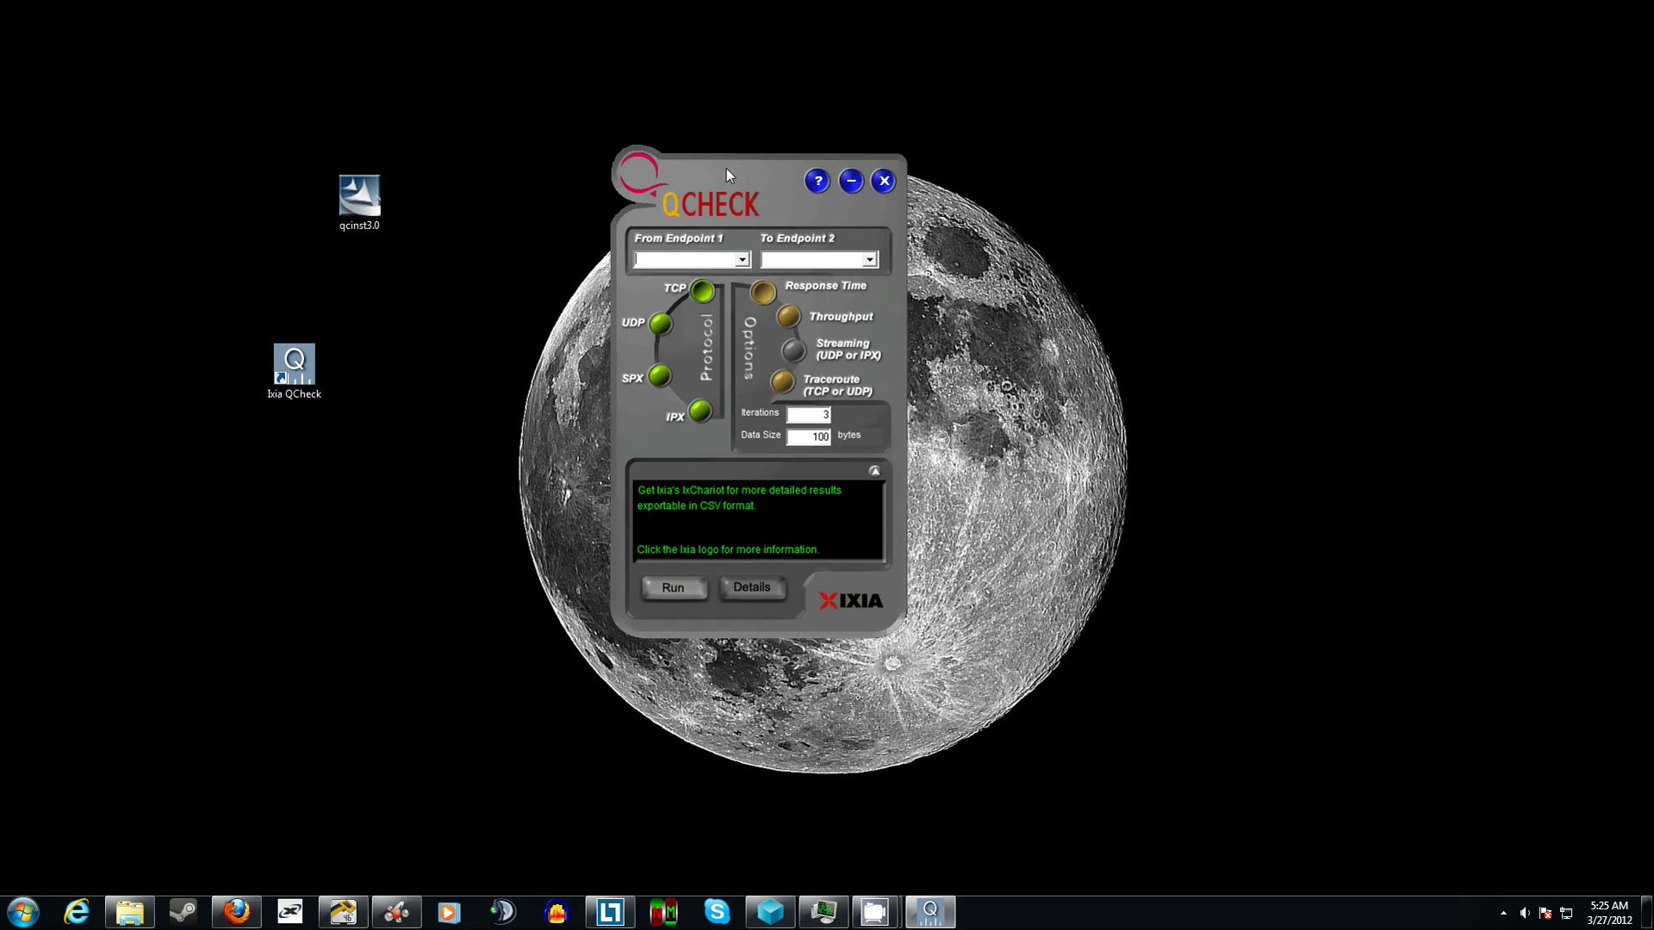
Enter 192.168.1.2 as From Endpoint 1 and reposition the QCheck window on the desktop.
left_click_drag(726, 168, 689, 183)
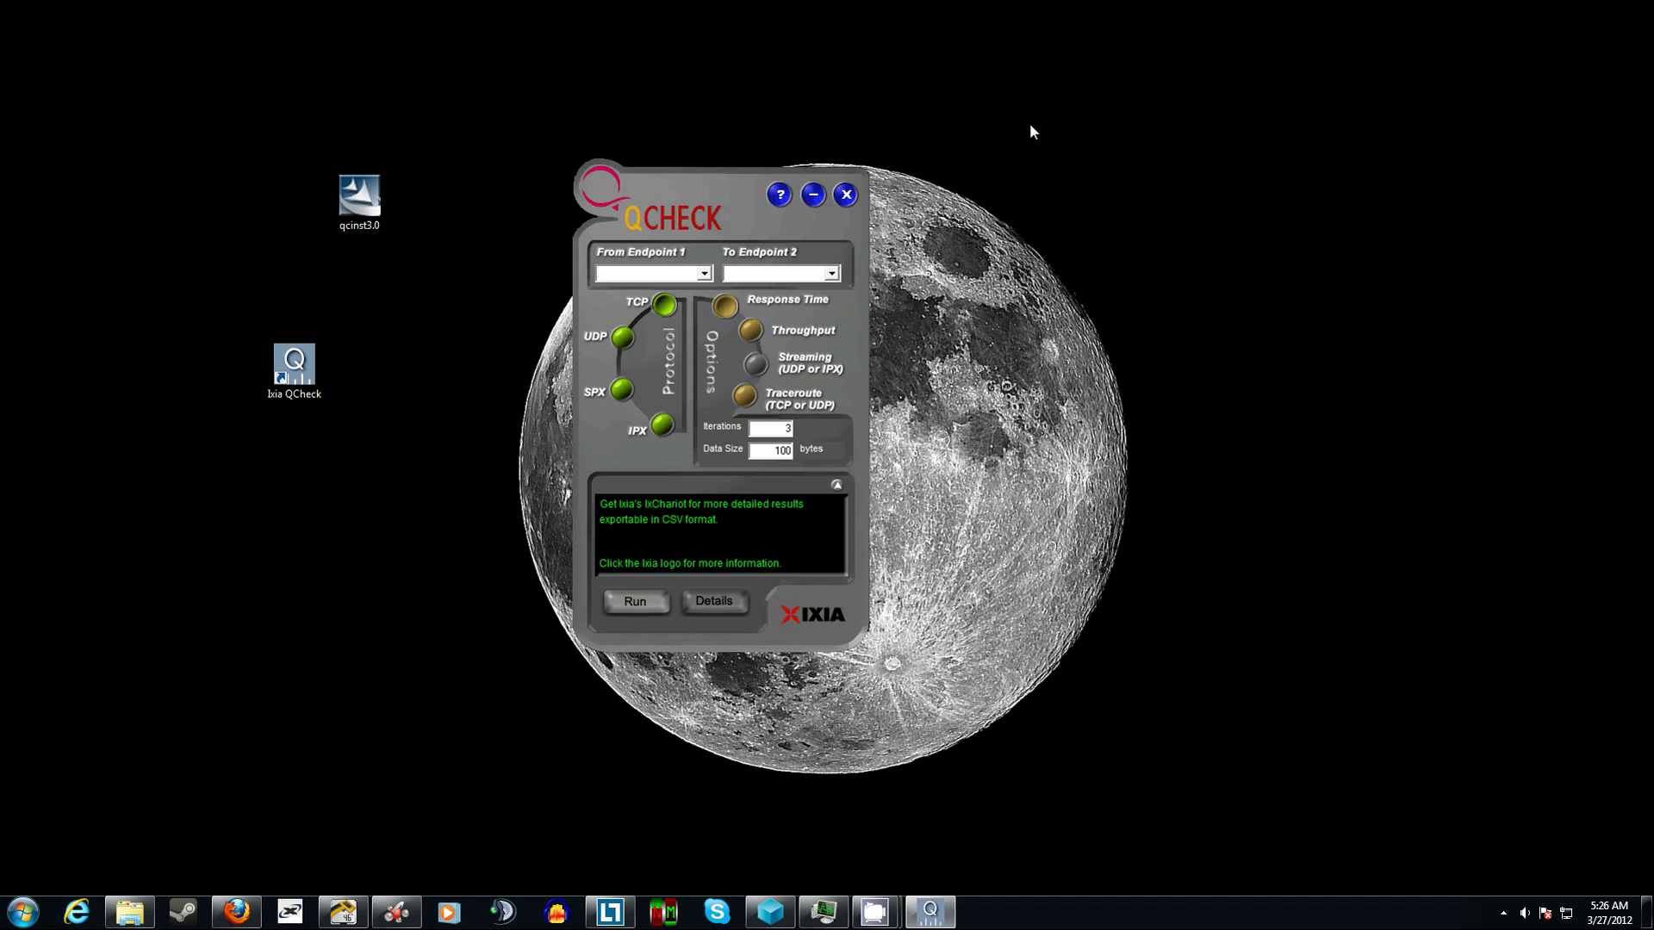
left_click_drag(693, 189, 754, 176)
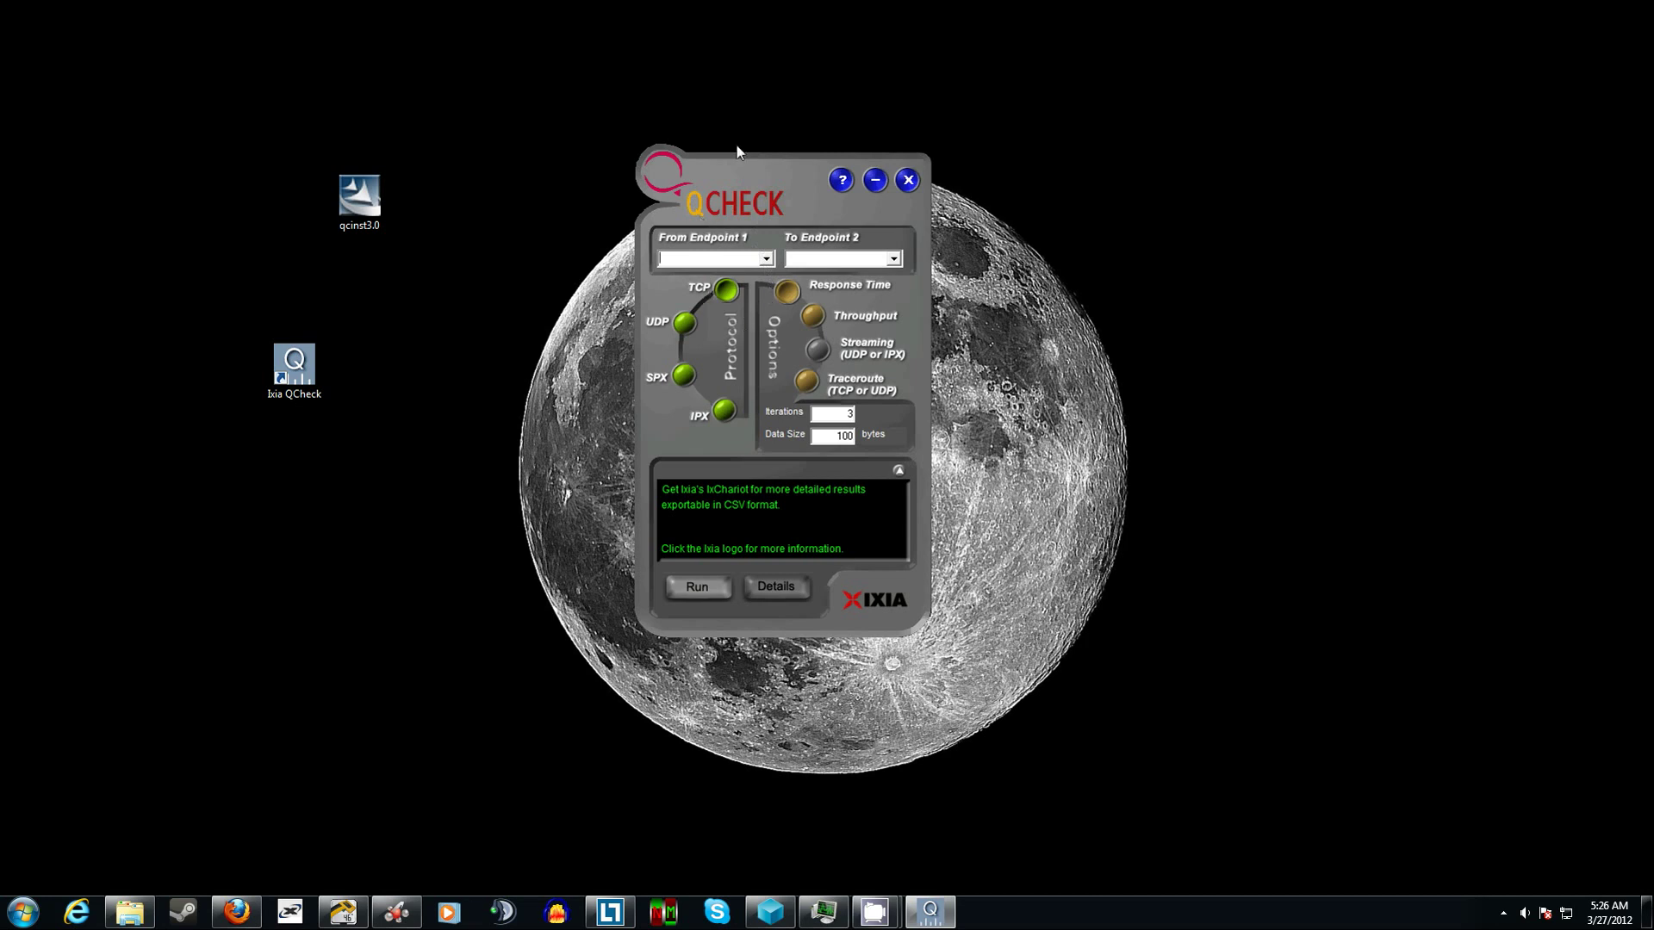
mouse_move(747, 162)
left_mouse_down()
mouse_move(675, 74)
mouse_move(775, 159)
mouse_move(741, 158)
left_mouse_up()
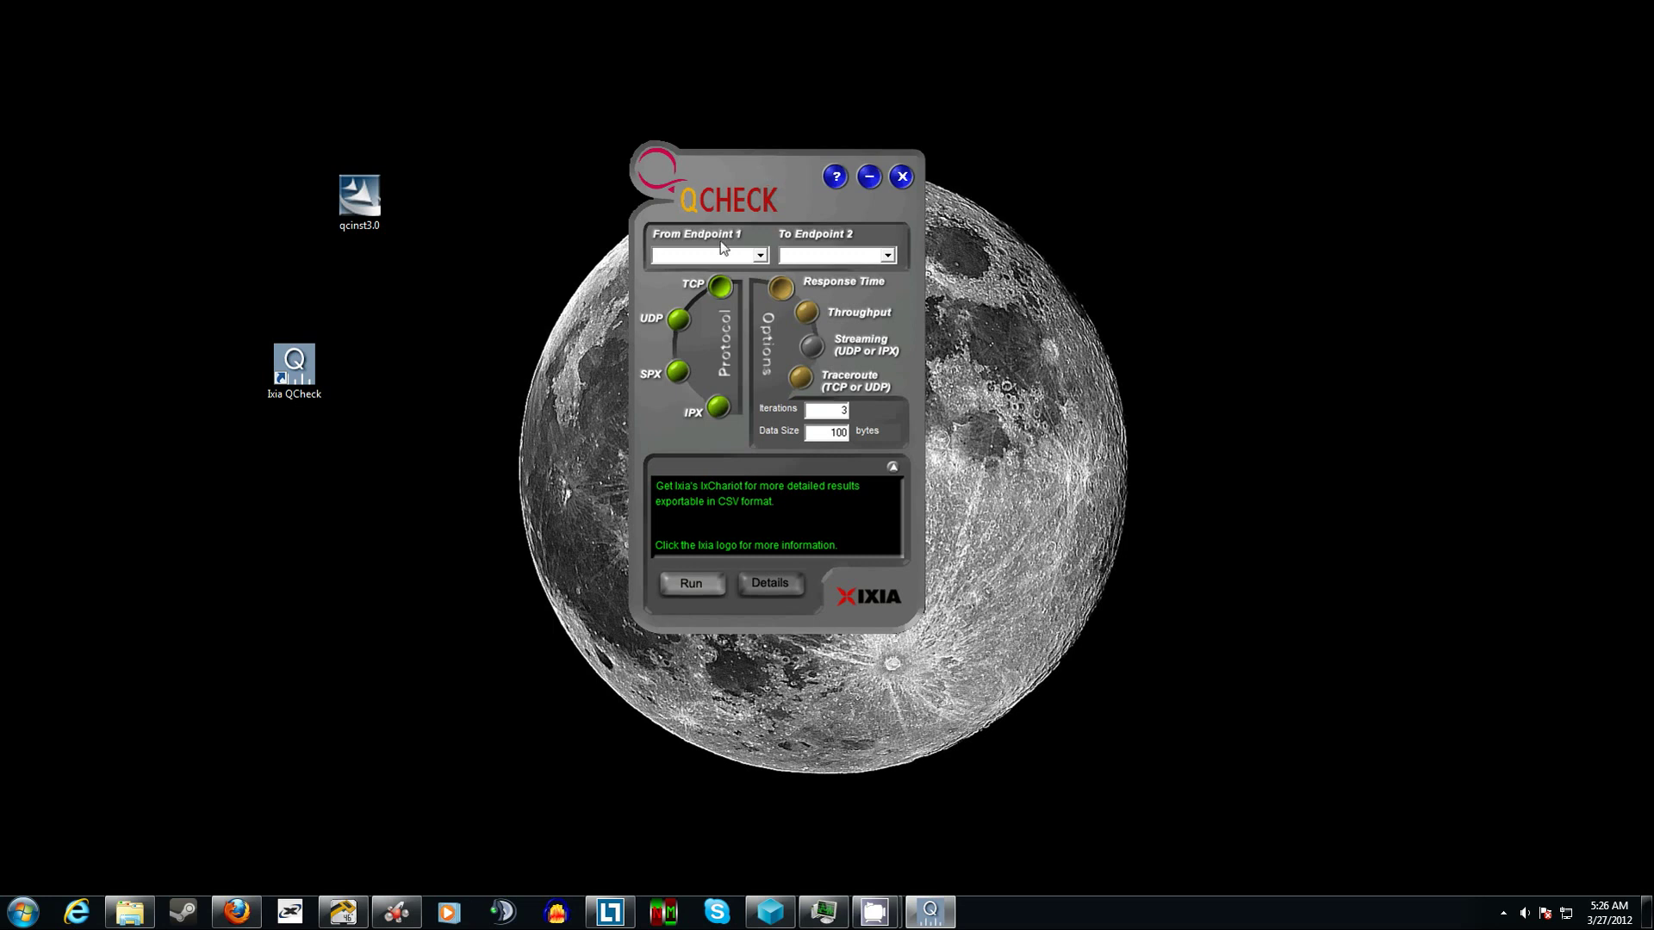
left_click_drag(742, 169, 696, 172)
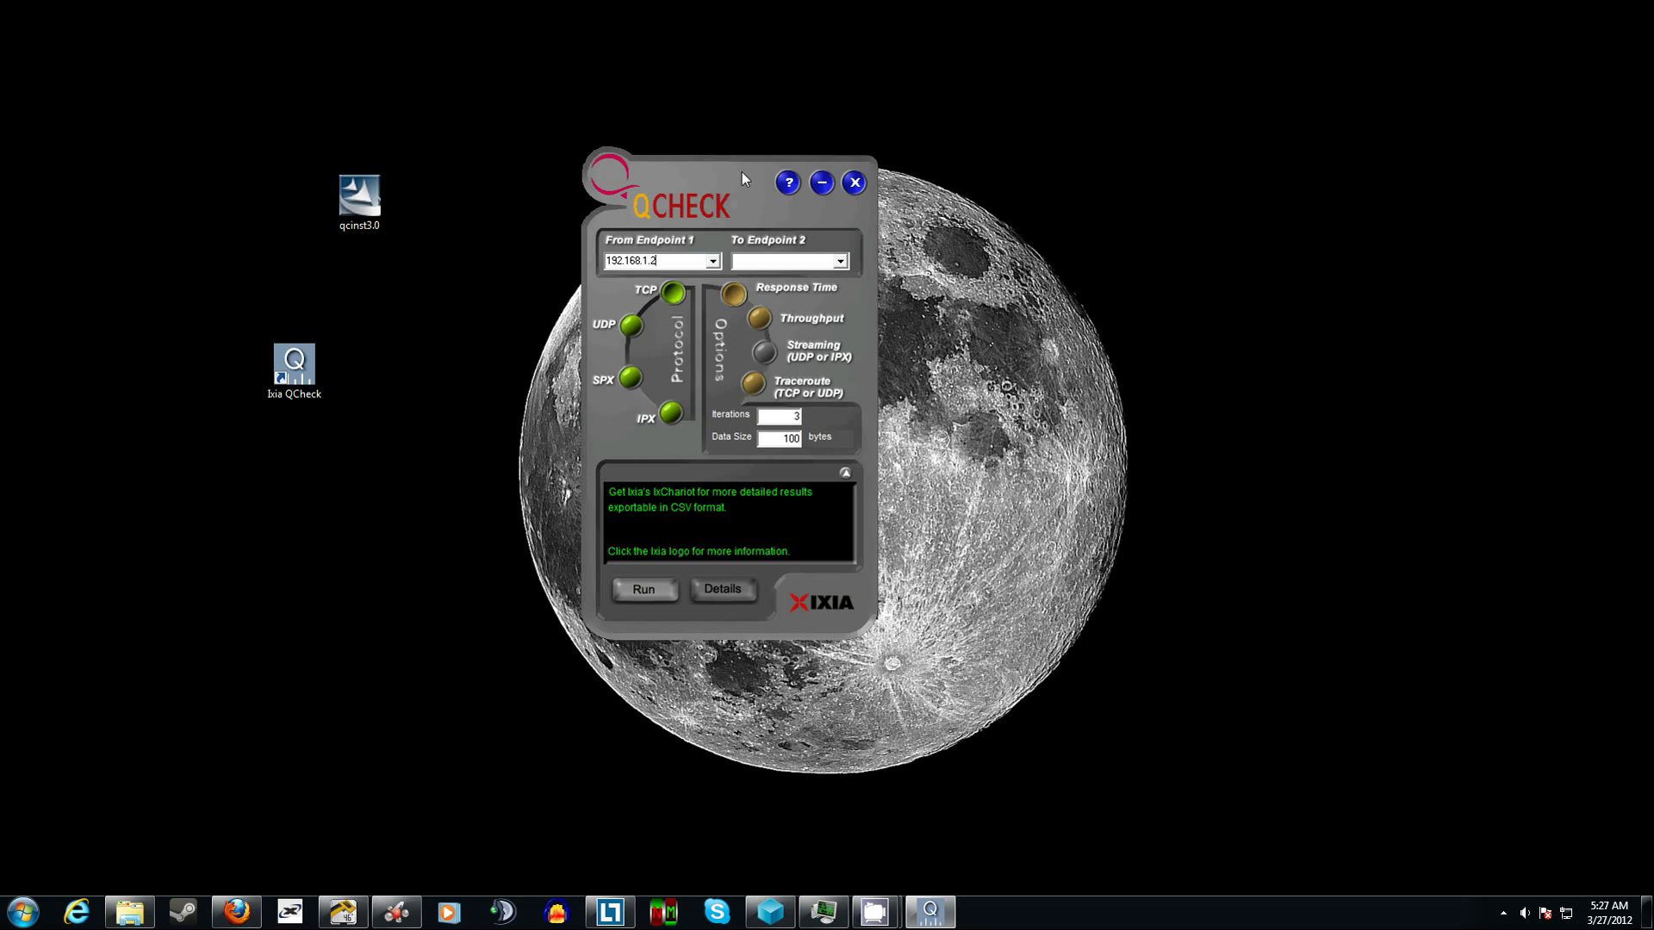
left_click_drag(742, 173, 744, 219)
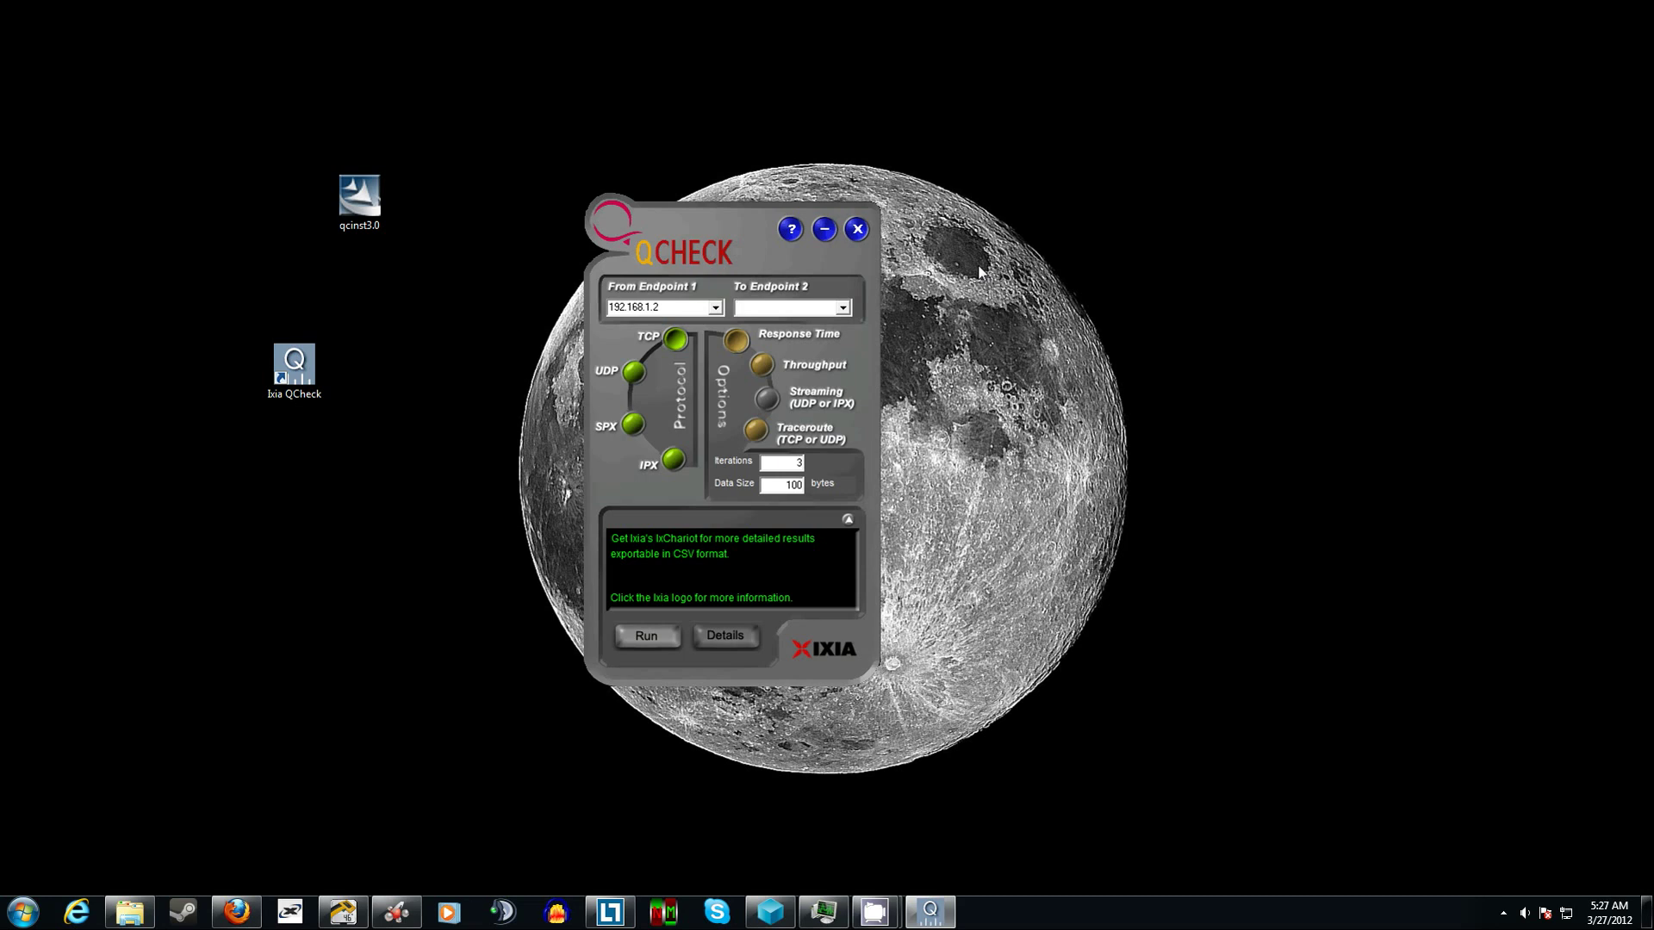
left_click_drag(698, 218, 754, 184)
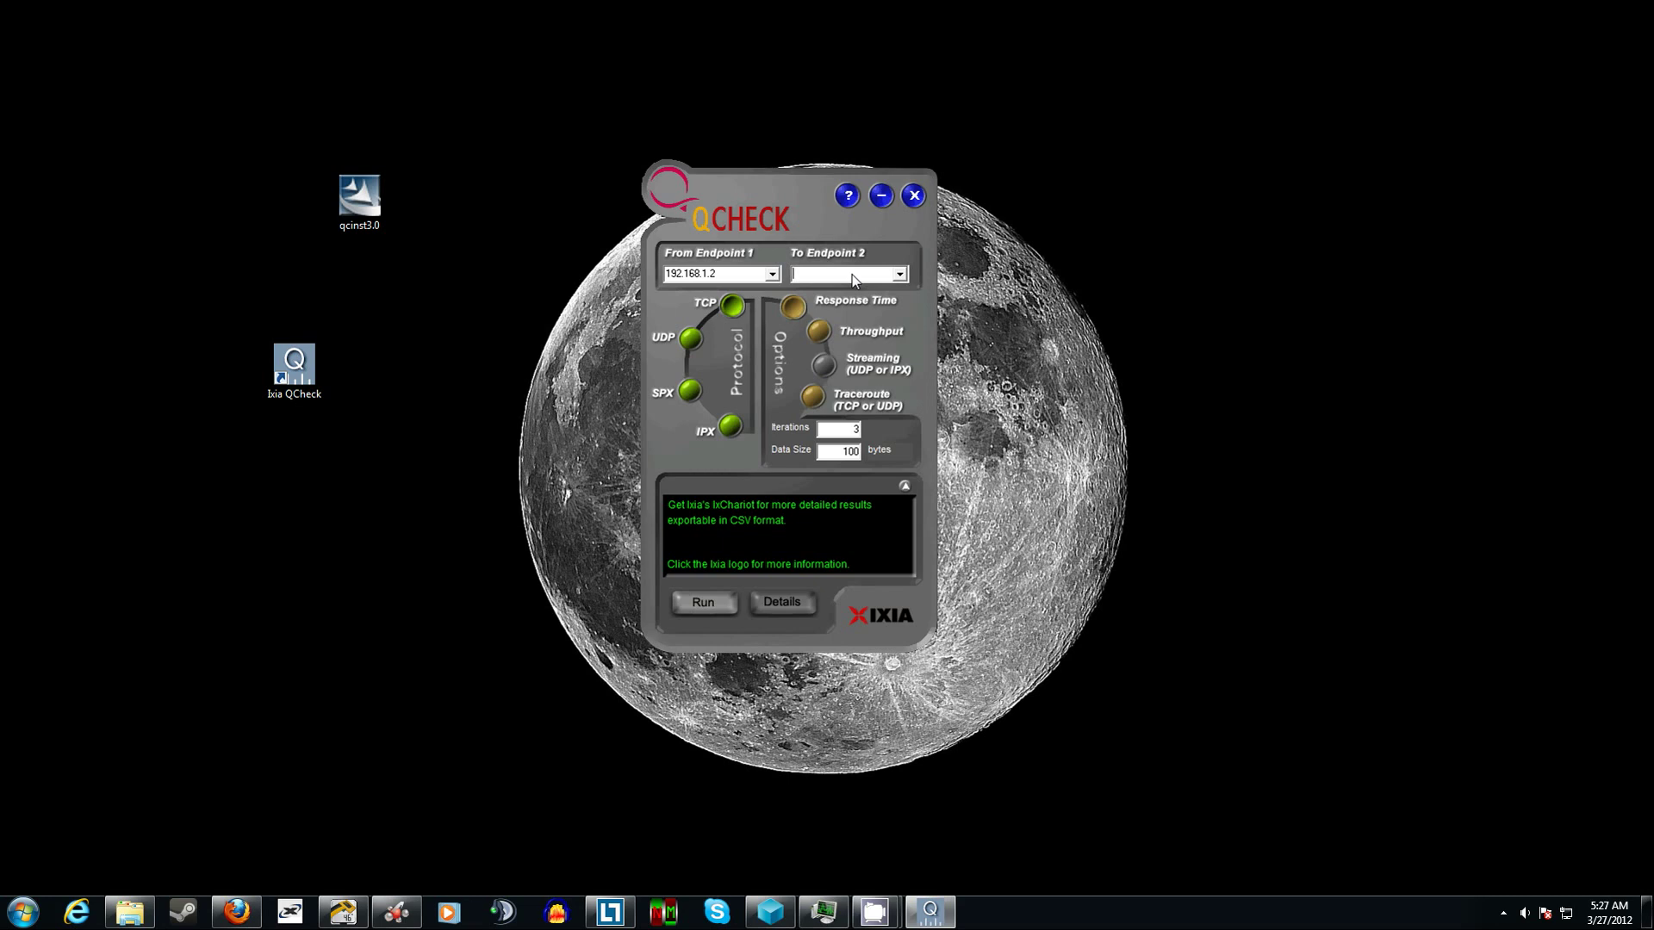
left_click_drag(772, 178, 814, 138)
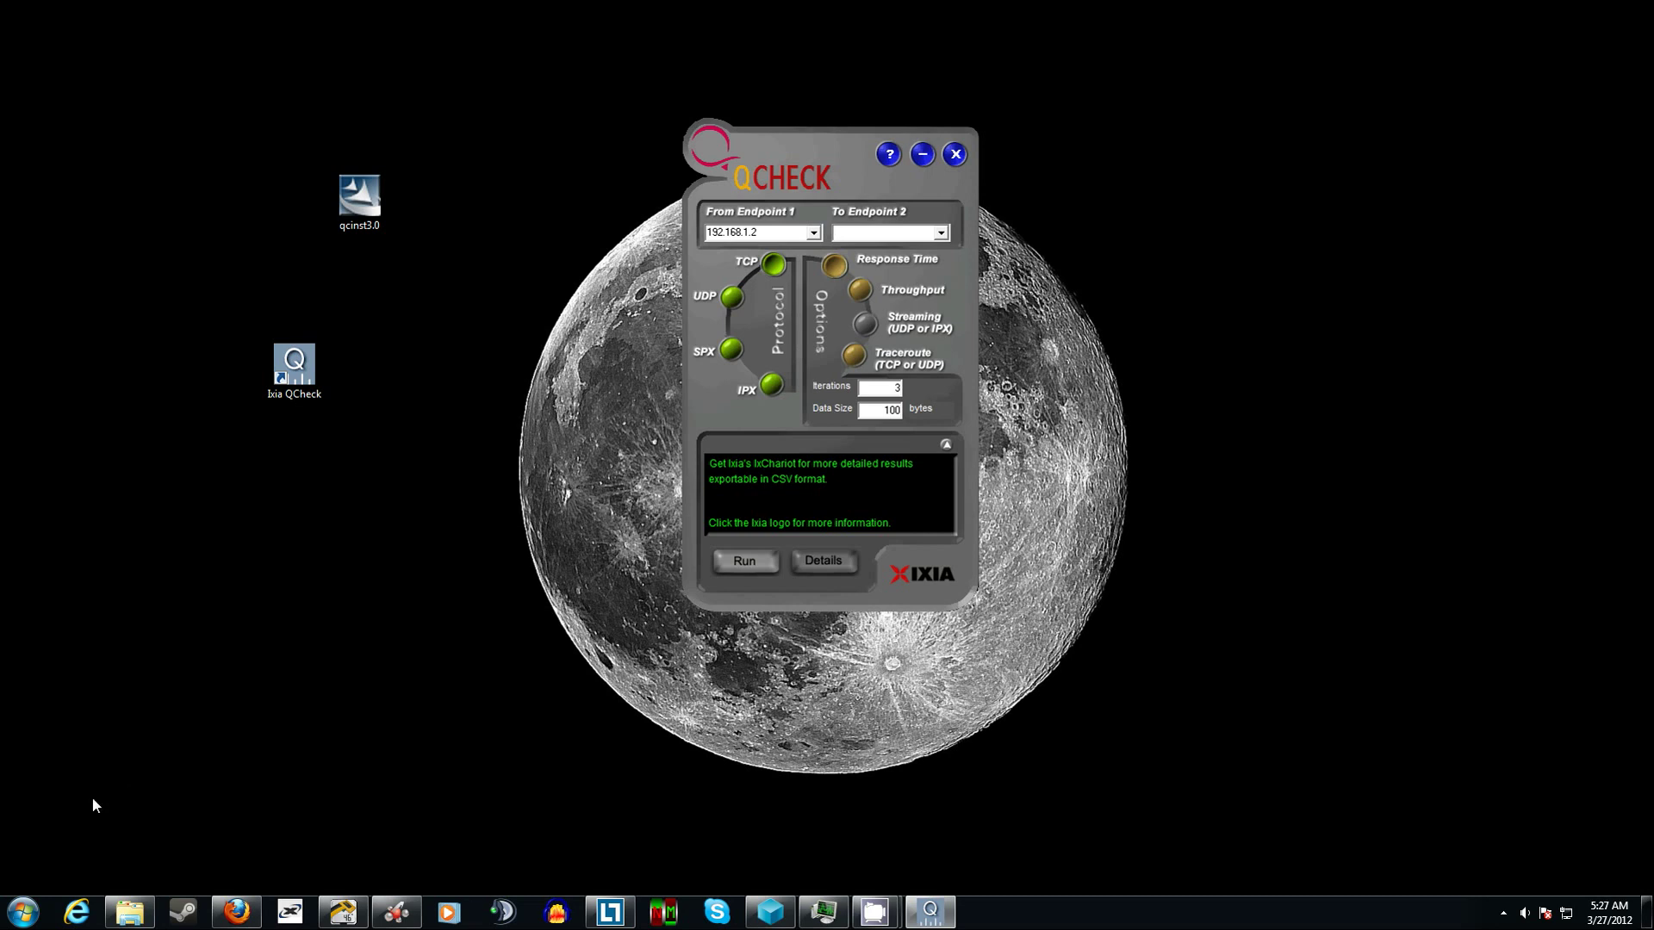
Open a Windows Command Prompt and list the full network configuration with ipconfig /all.
left_click(23, 911)
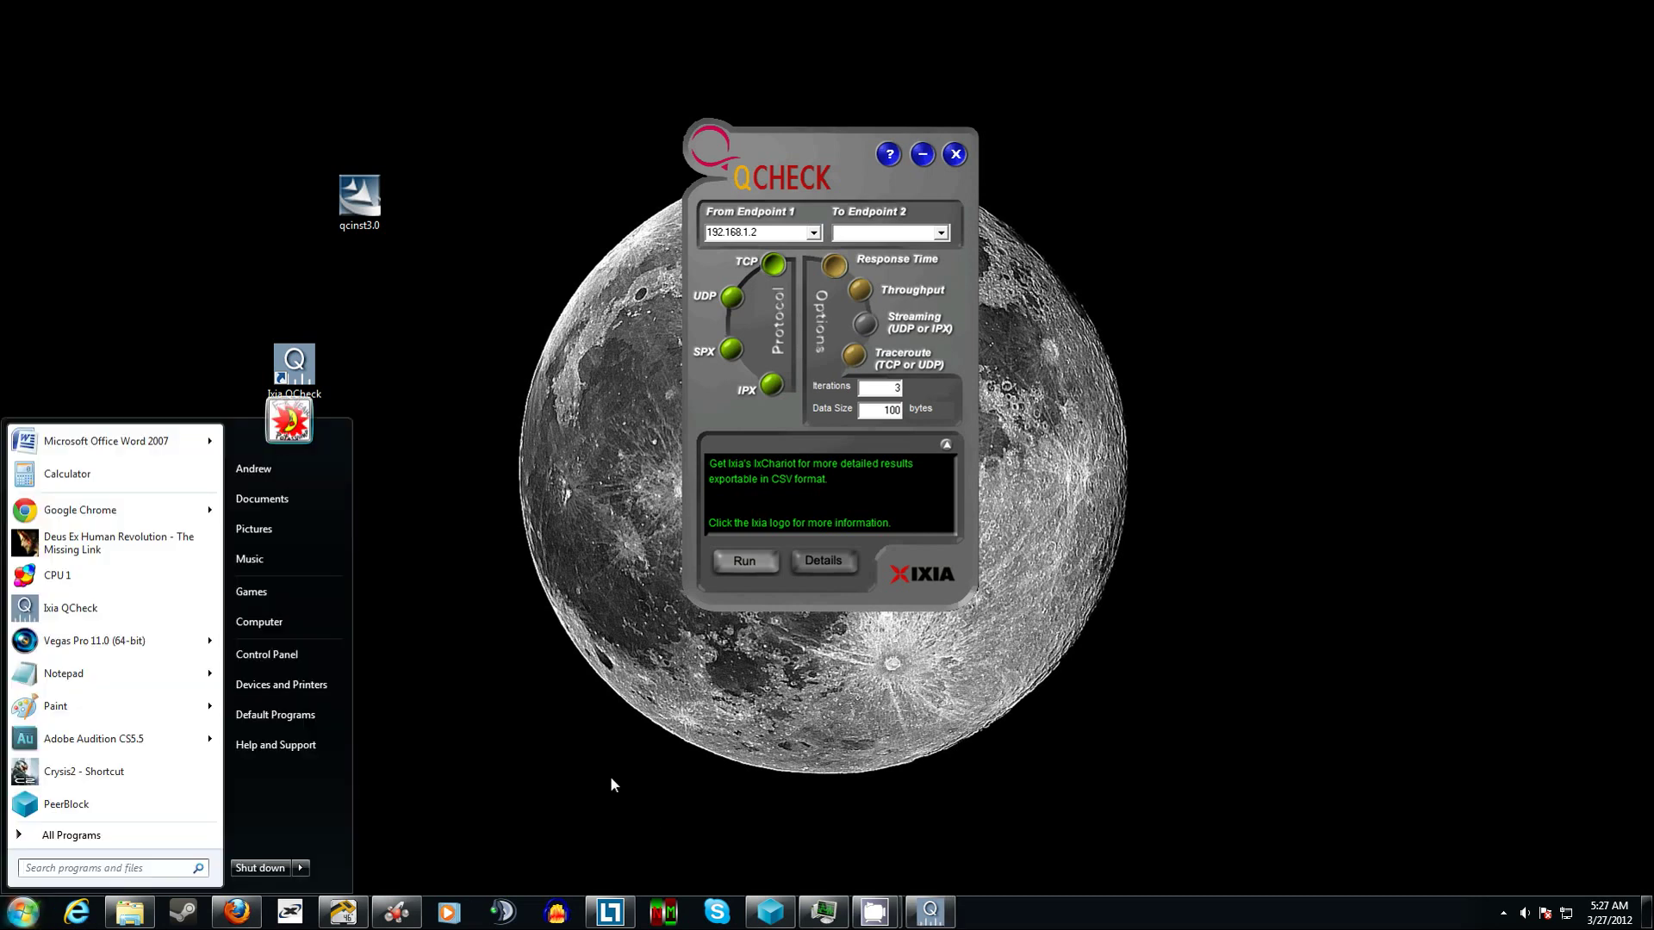
type("cmd")
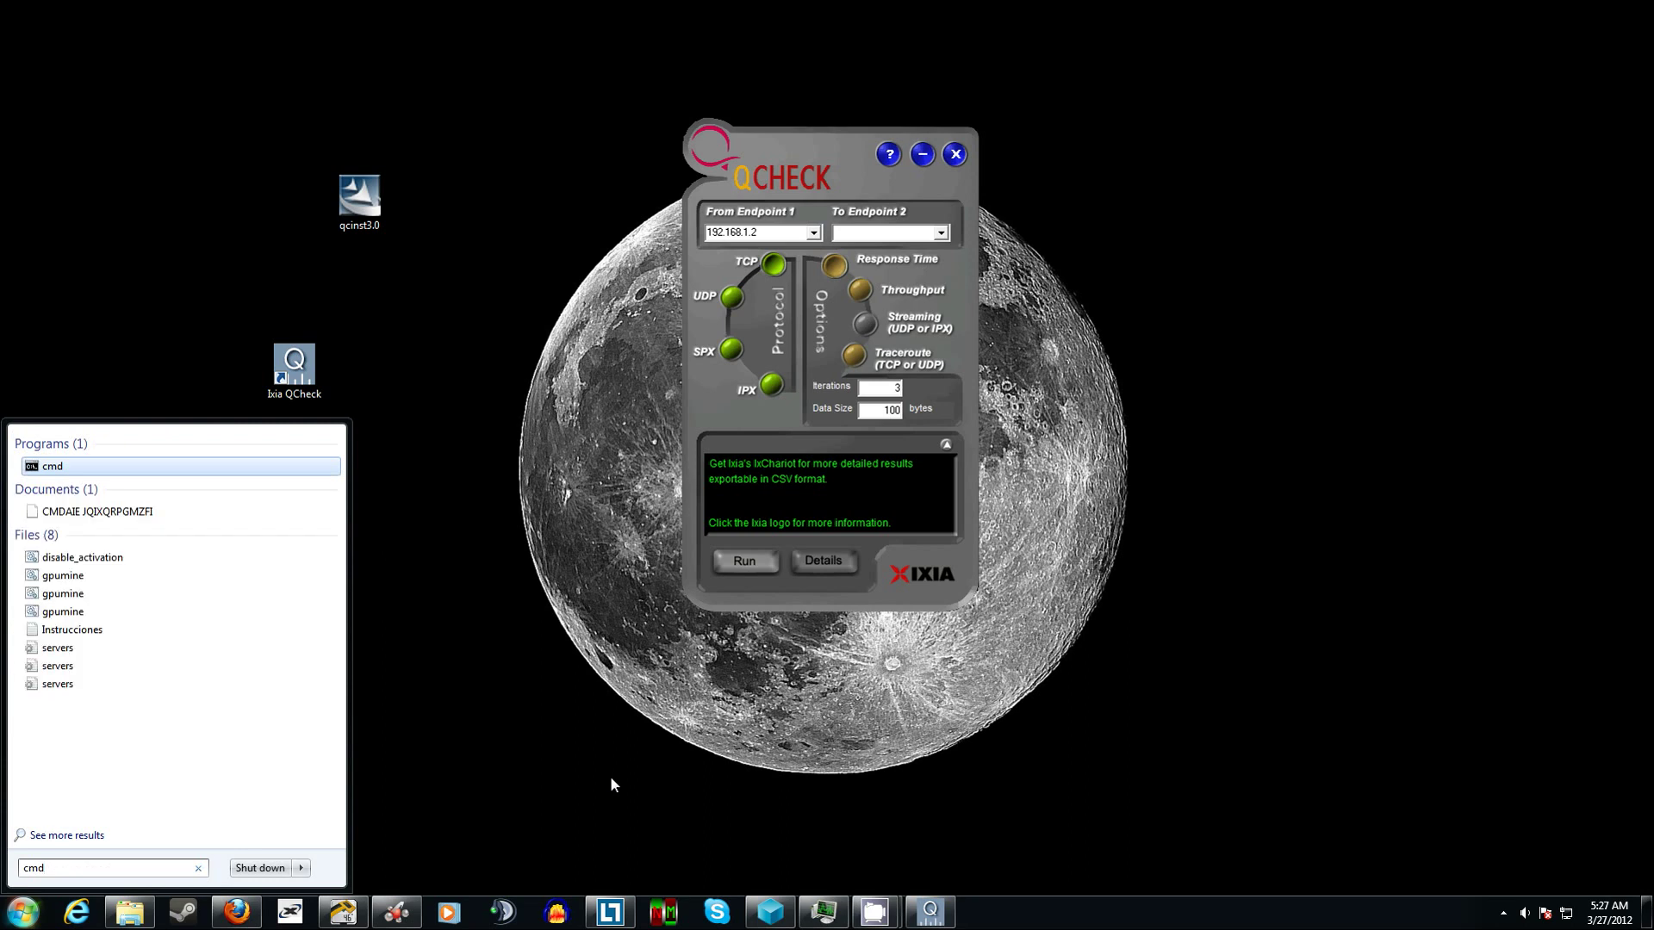
key("Return")
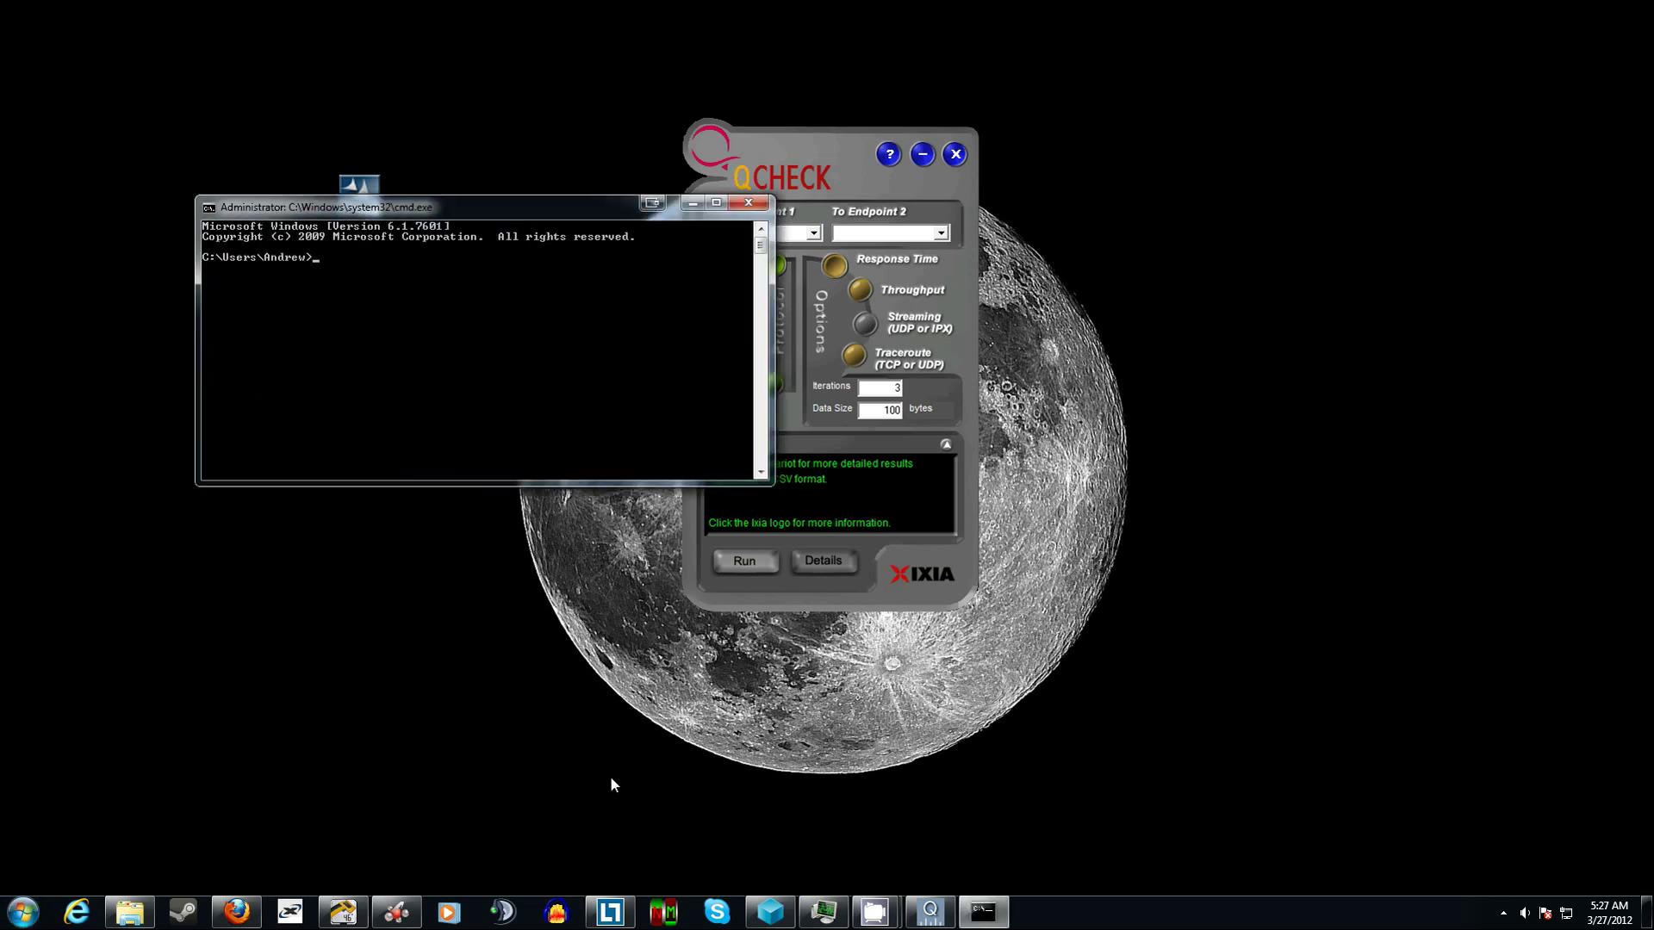
type("ipconfig /all")
key("Return")
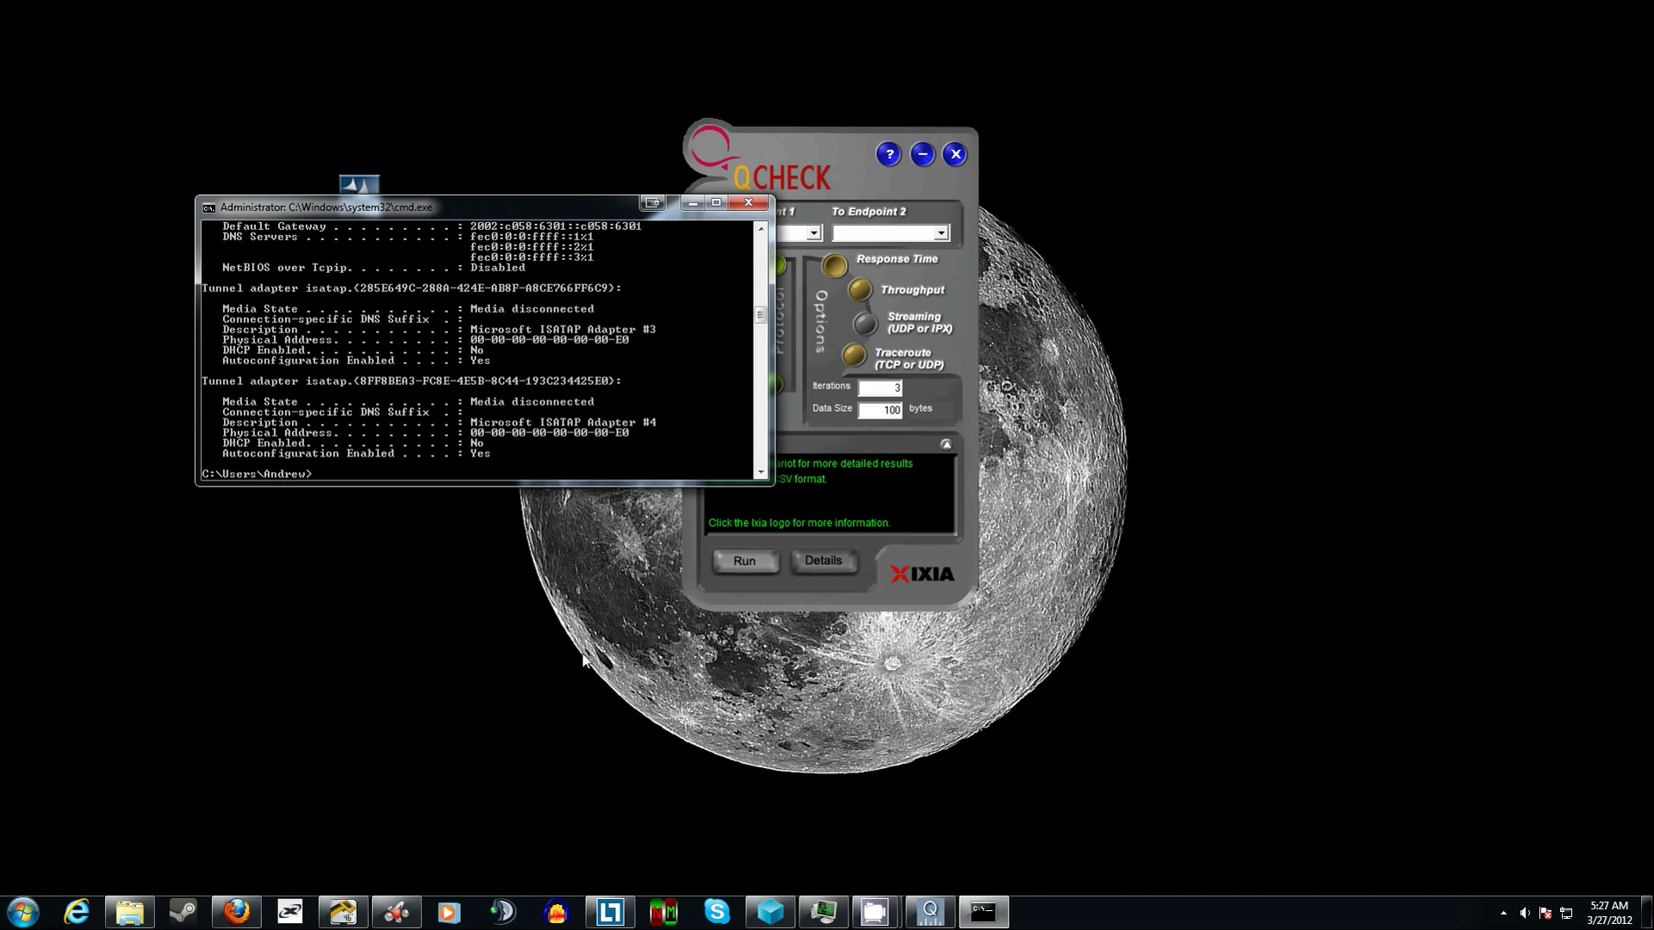
Look up the IPv4 address of Local Area Connection 2 in the ipconfig output, and close the Command Prompt.
left_click_drag(762, 314, 769, 244)
scroll(516, 345, "down", 3)
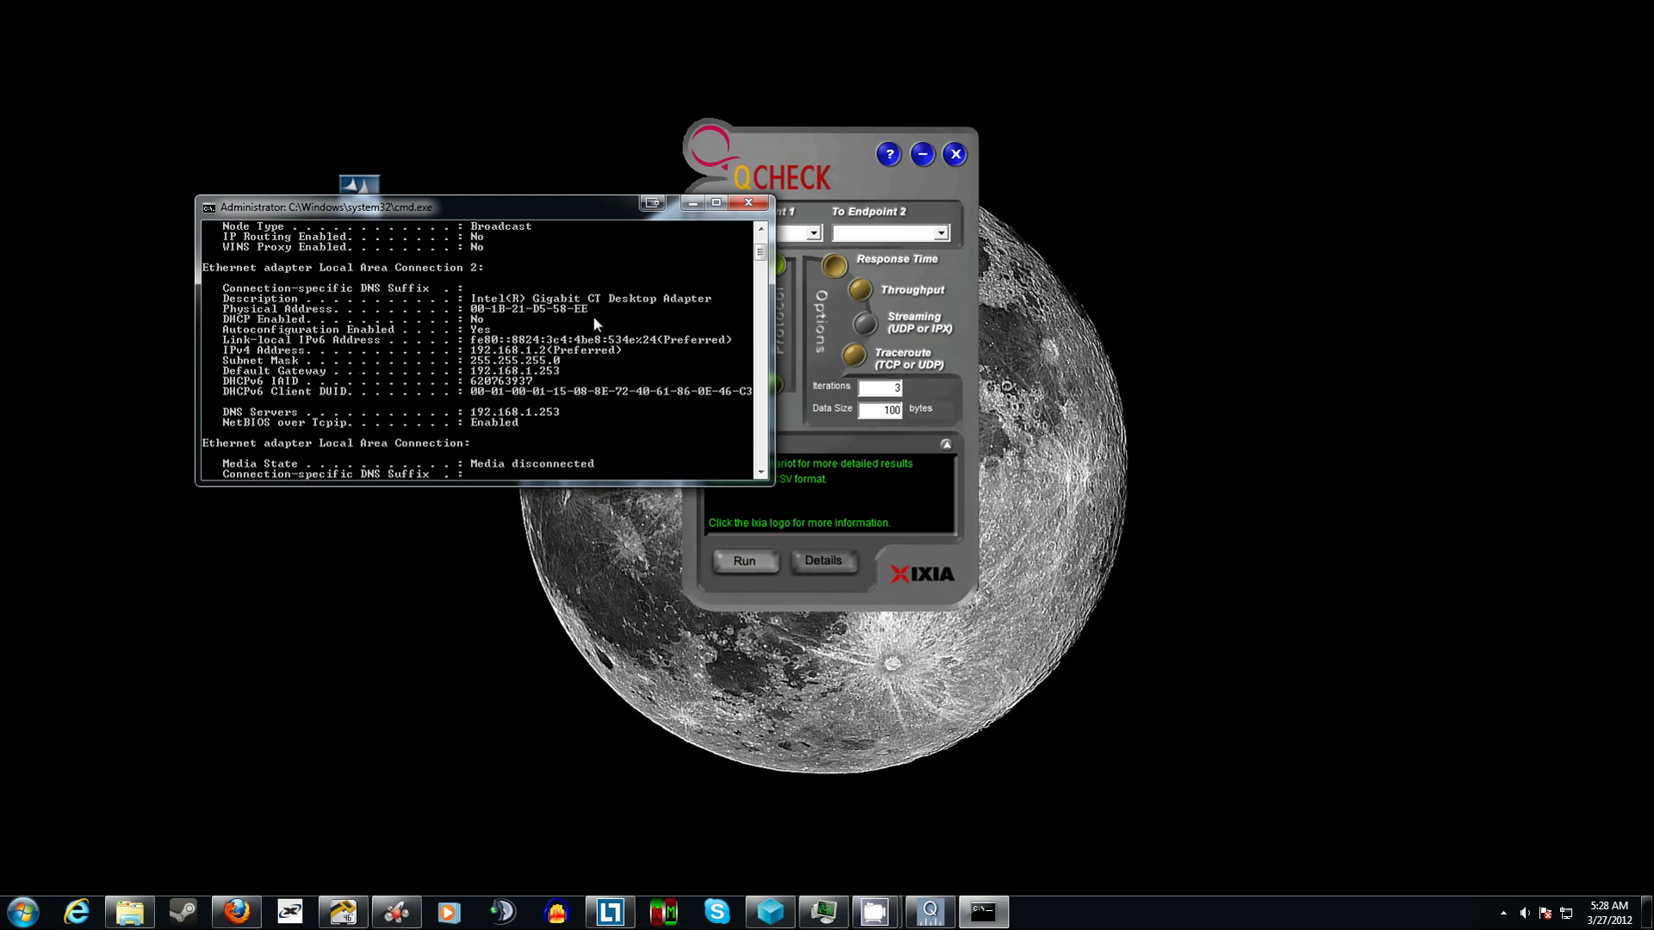
left_click(748, 203)
Set To Endpoint 2 to 192.168.1.2 and run the TCP response time test.
left_click(894, 248)
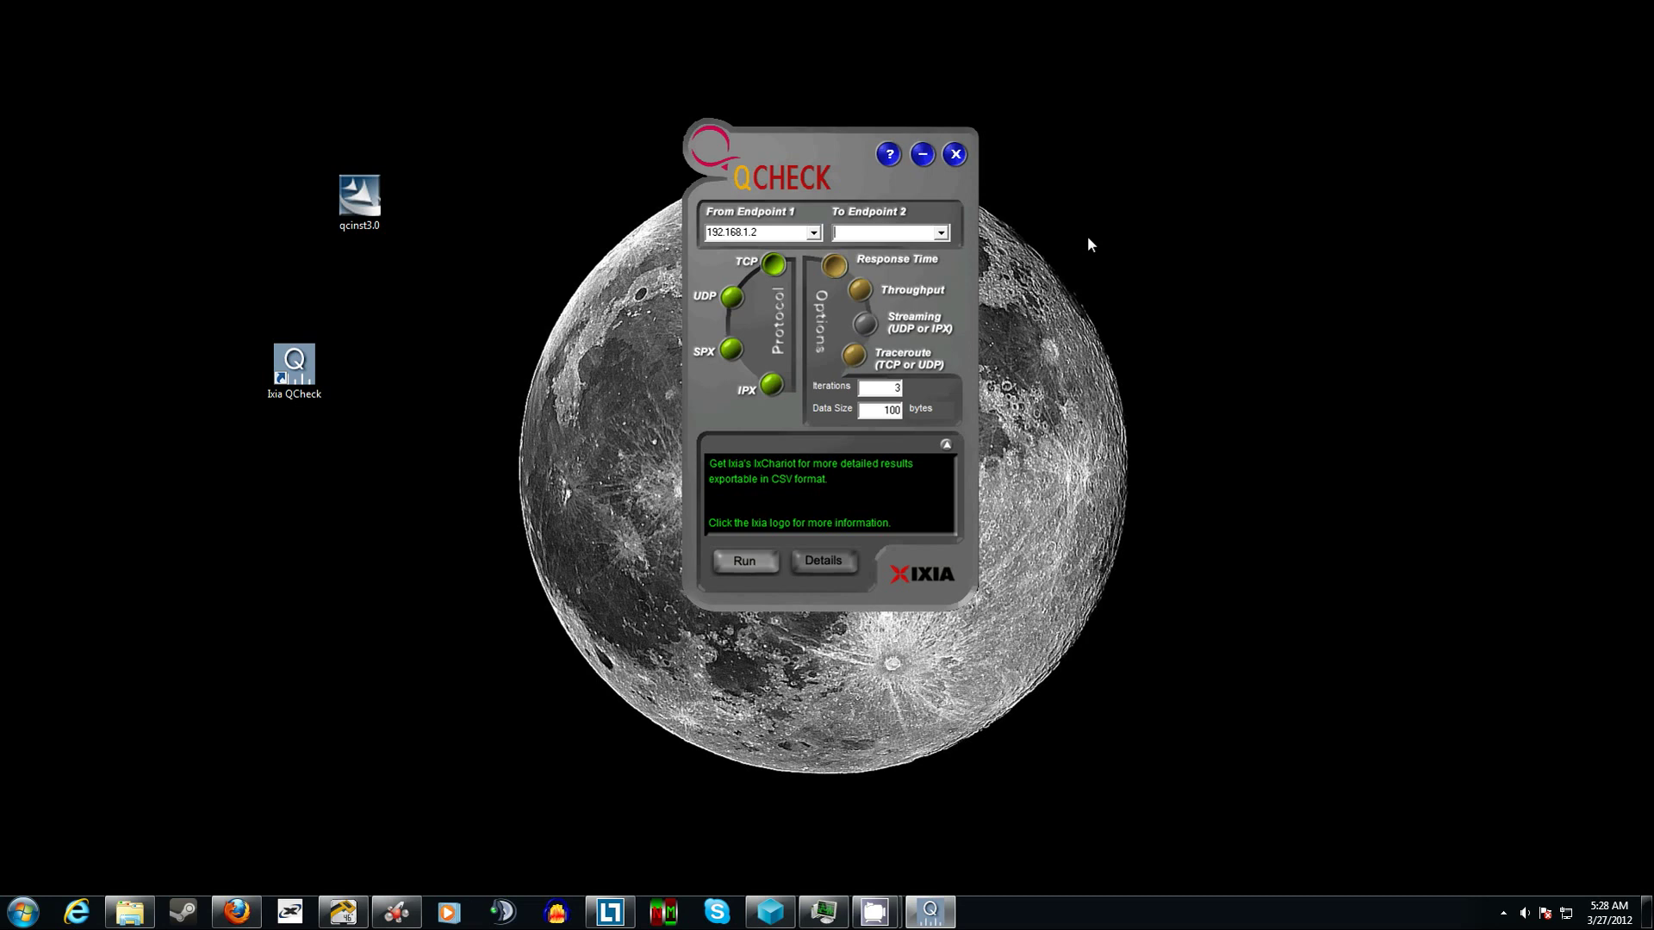
type("1")
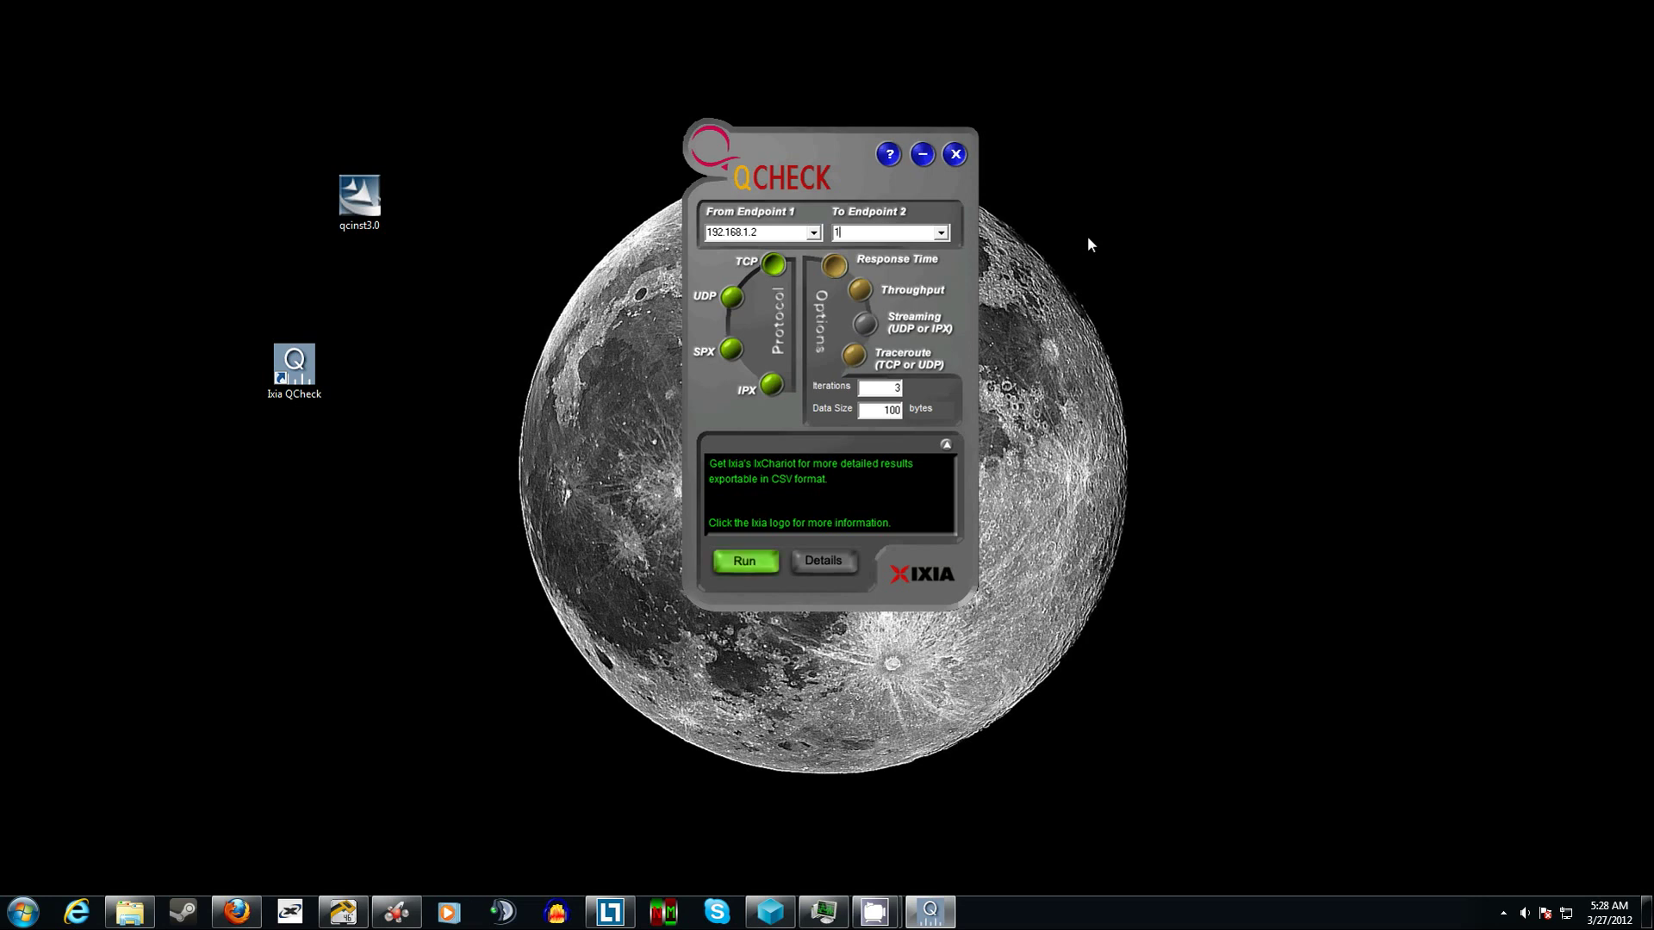
type("92.168.1.2")
left_click(746, 562)
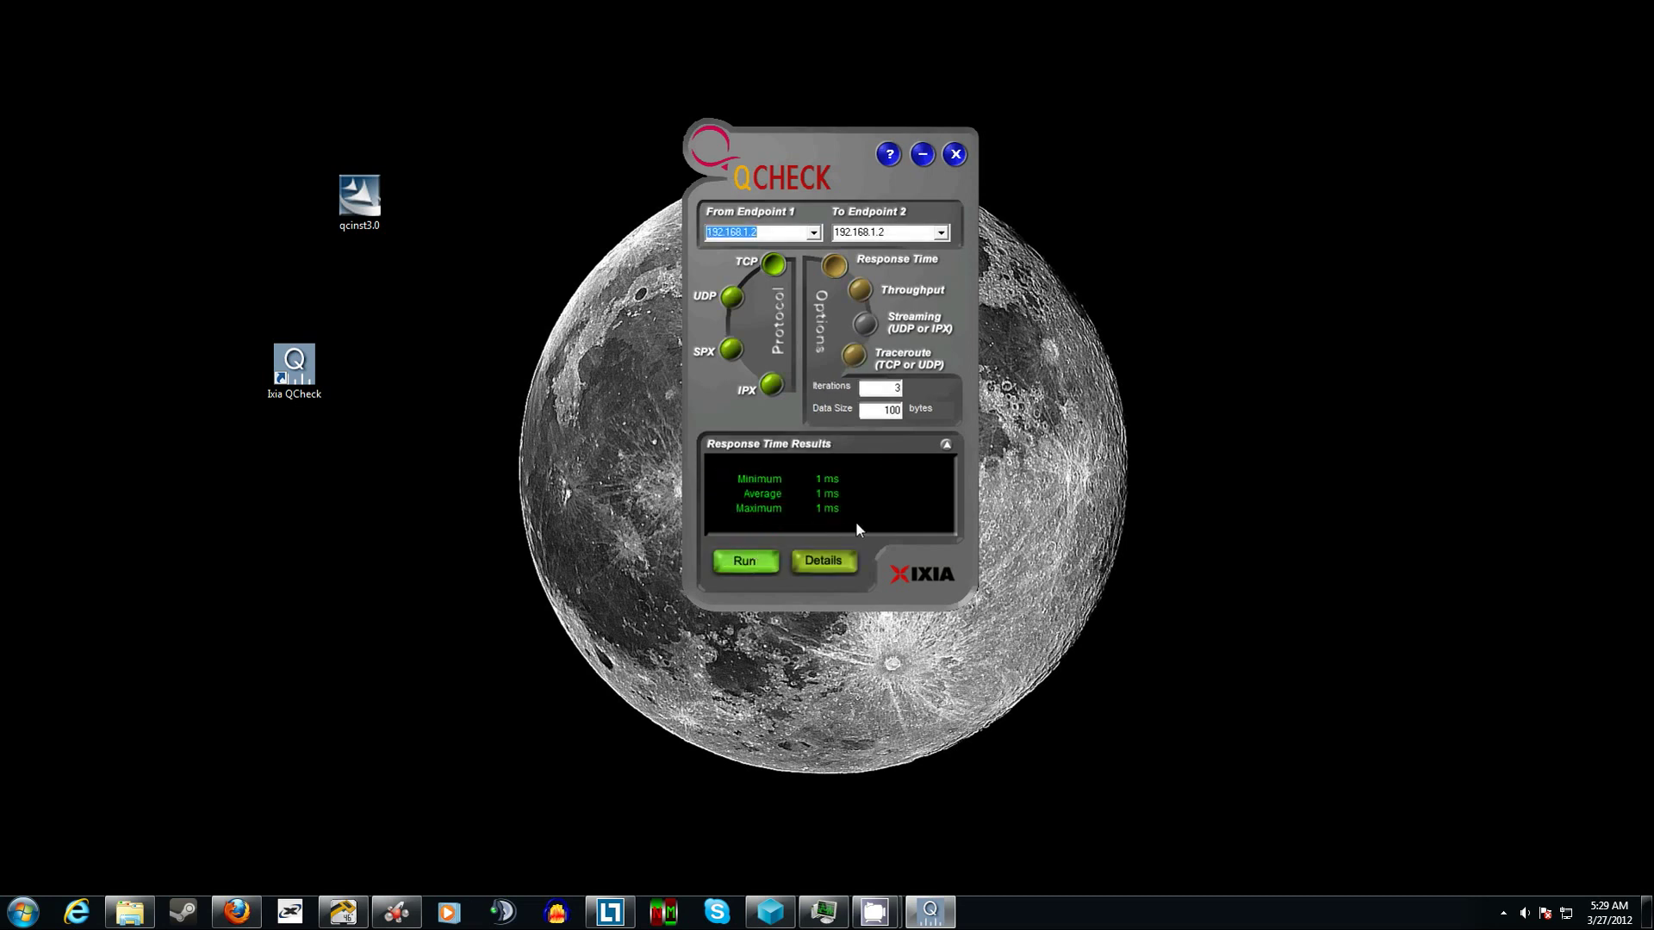
Repeat the TCP response time test between the two endpoints several times.
left_click(743, 562)
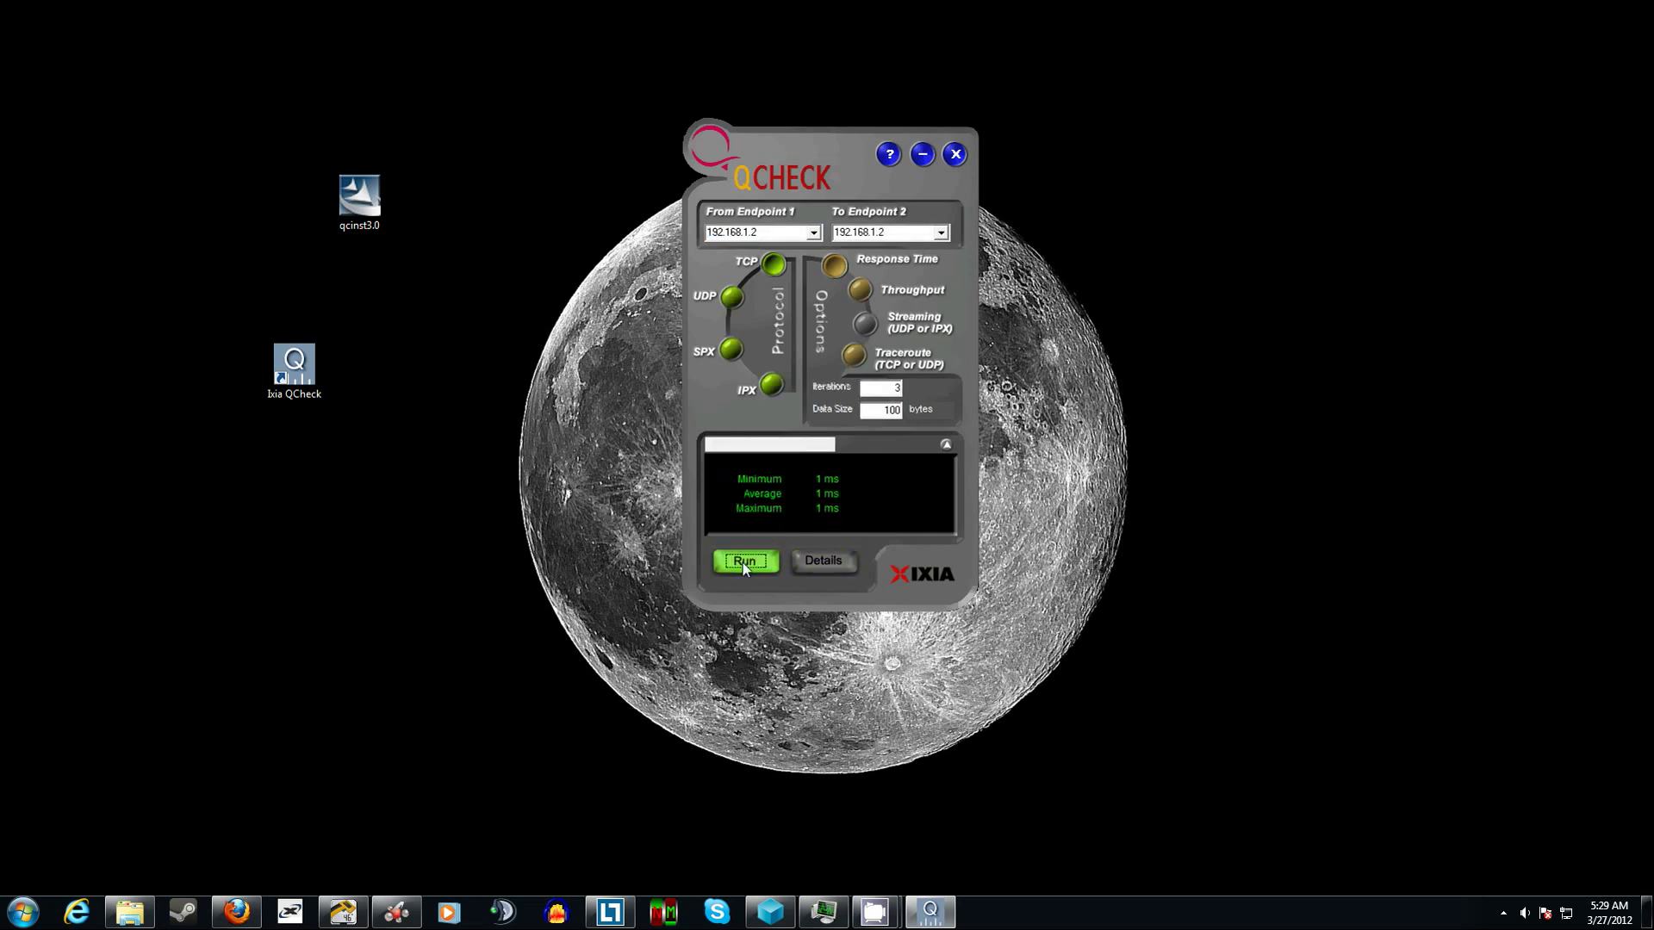
left_click(742, 562)
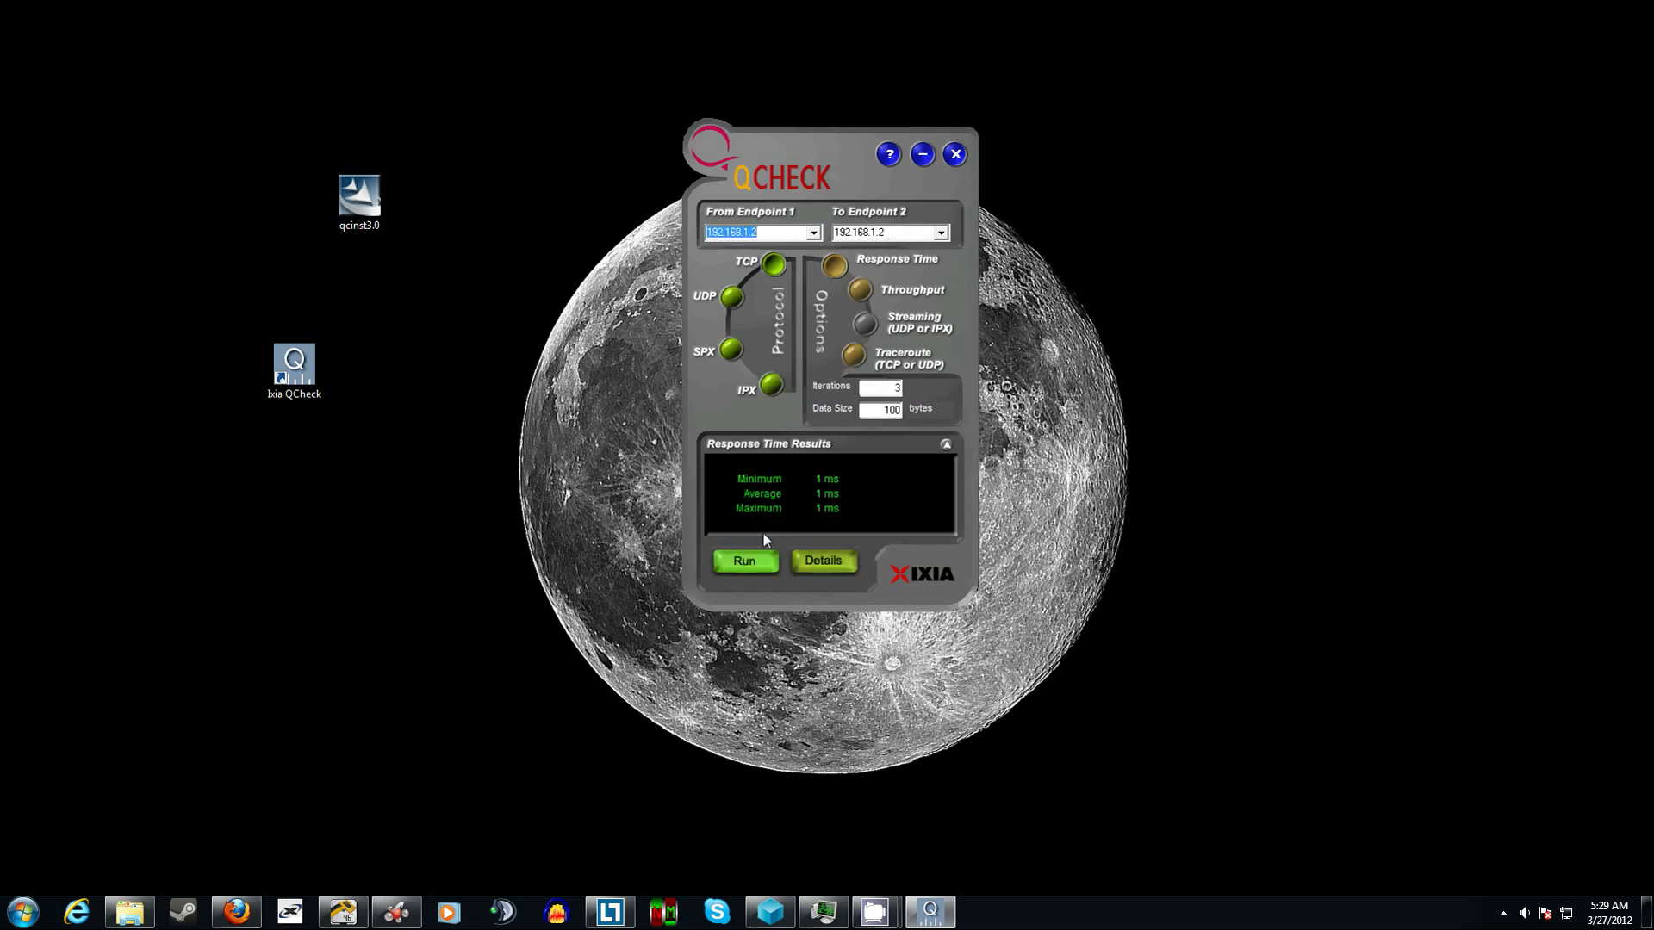
left_click(746, 561)
left_click(746, 561)
Switch to the Throughput test, set its data size to 1000 kBytes, and run it over TCP.
left_click(863, 292)
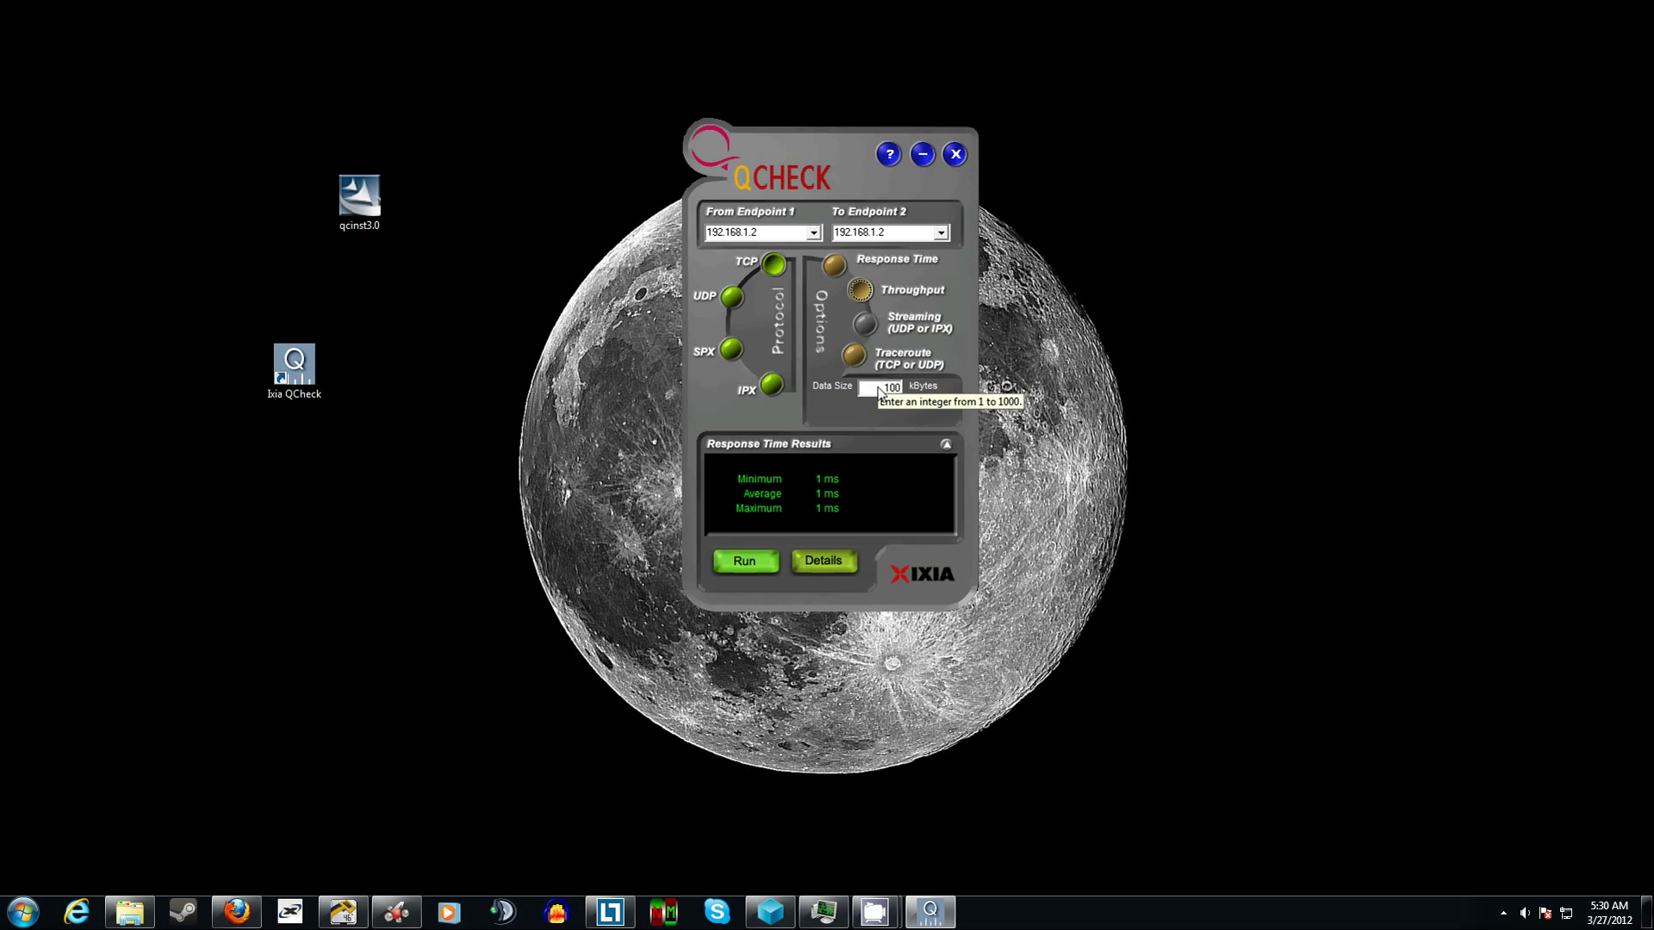
left_click_drag(880, 392, 928, 405)
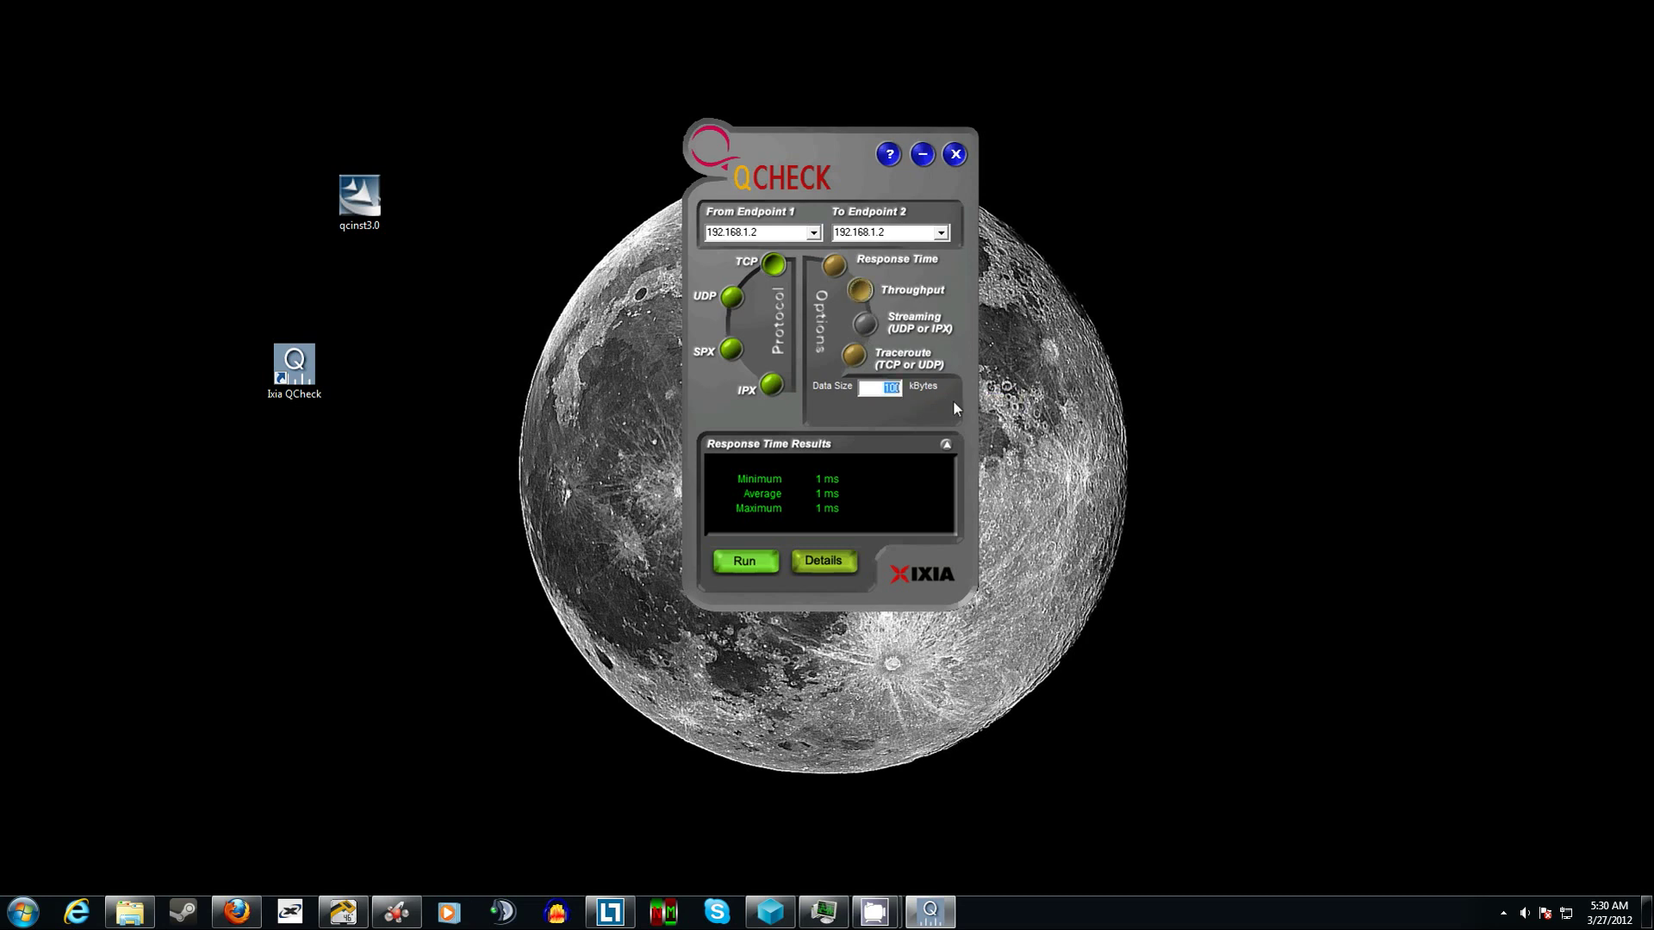
type("1000")
left_click(750, 562)
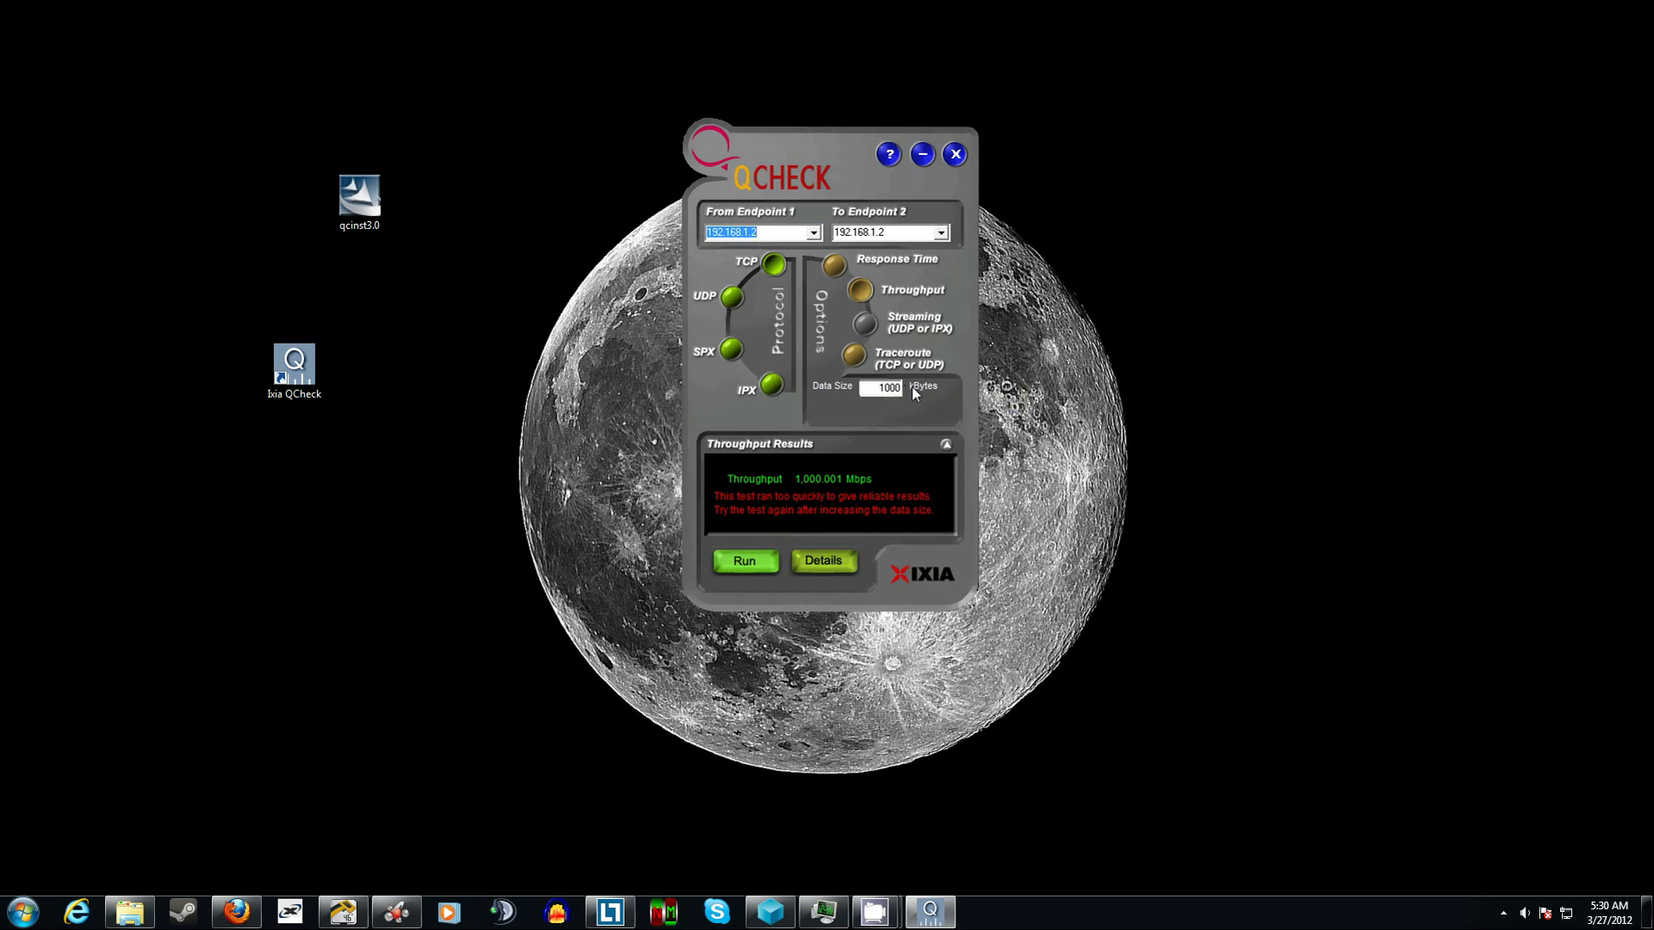
Repeat the 1000 kByte TCP throughput test several times with the same endpoints.
left_click(752, 560)
left_click(752, 560)
left_click(751, 560)
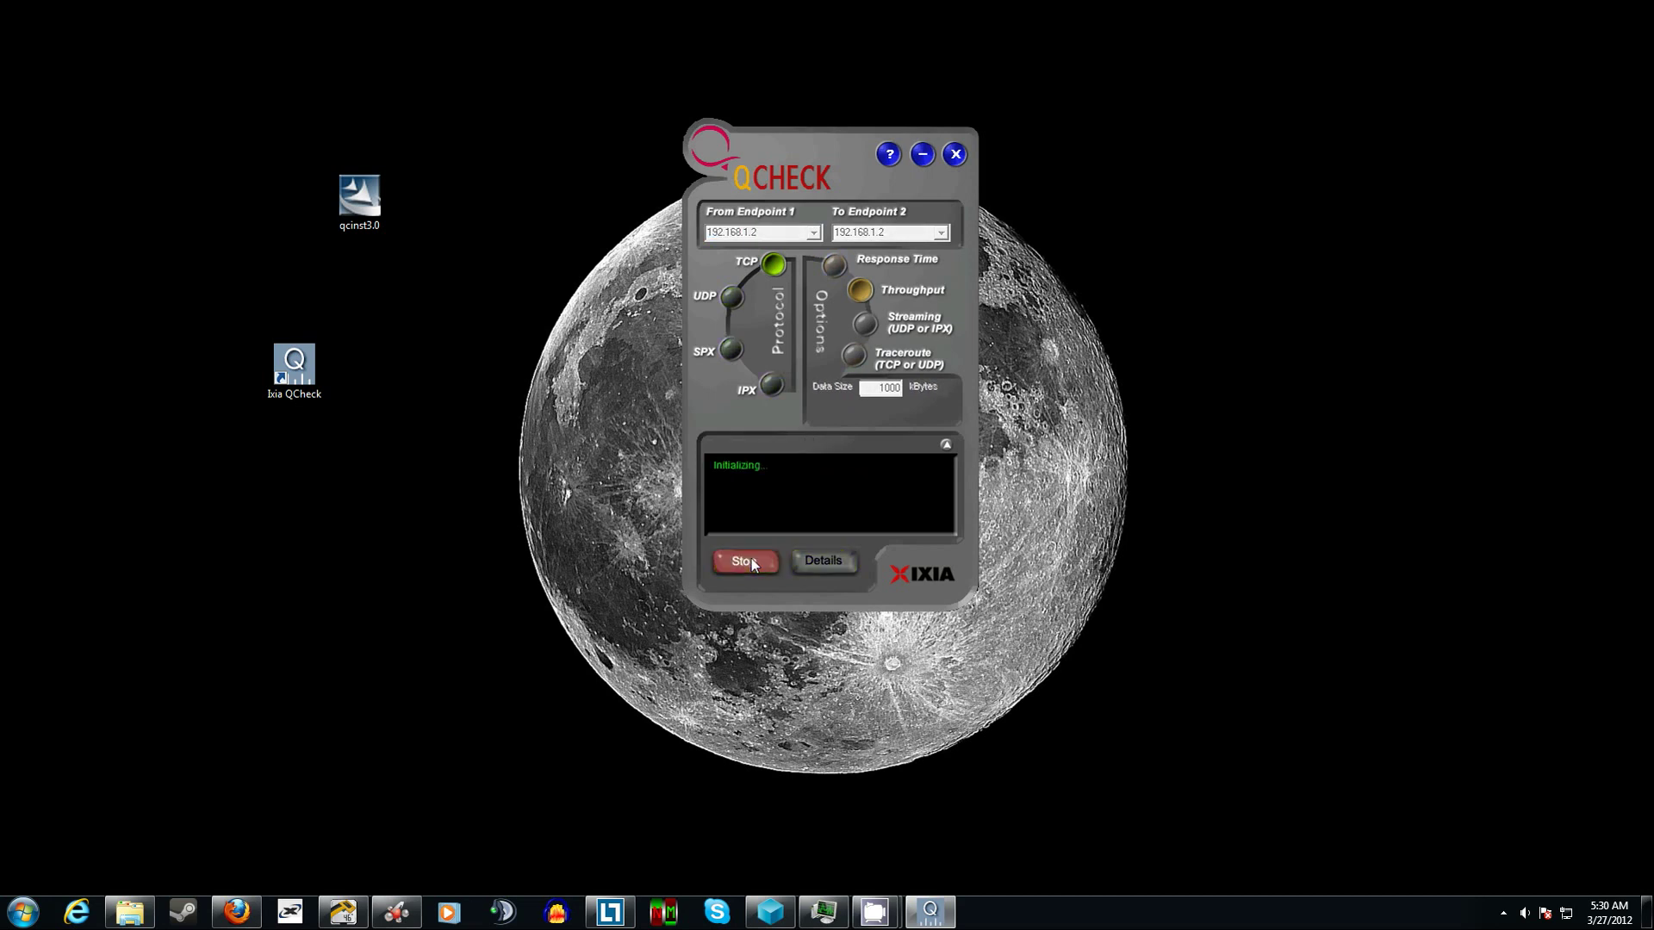
left_click(751, 561)
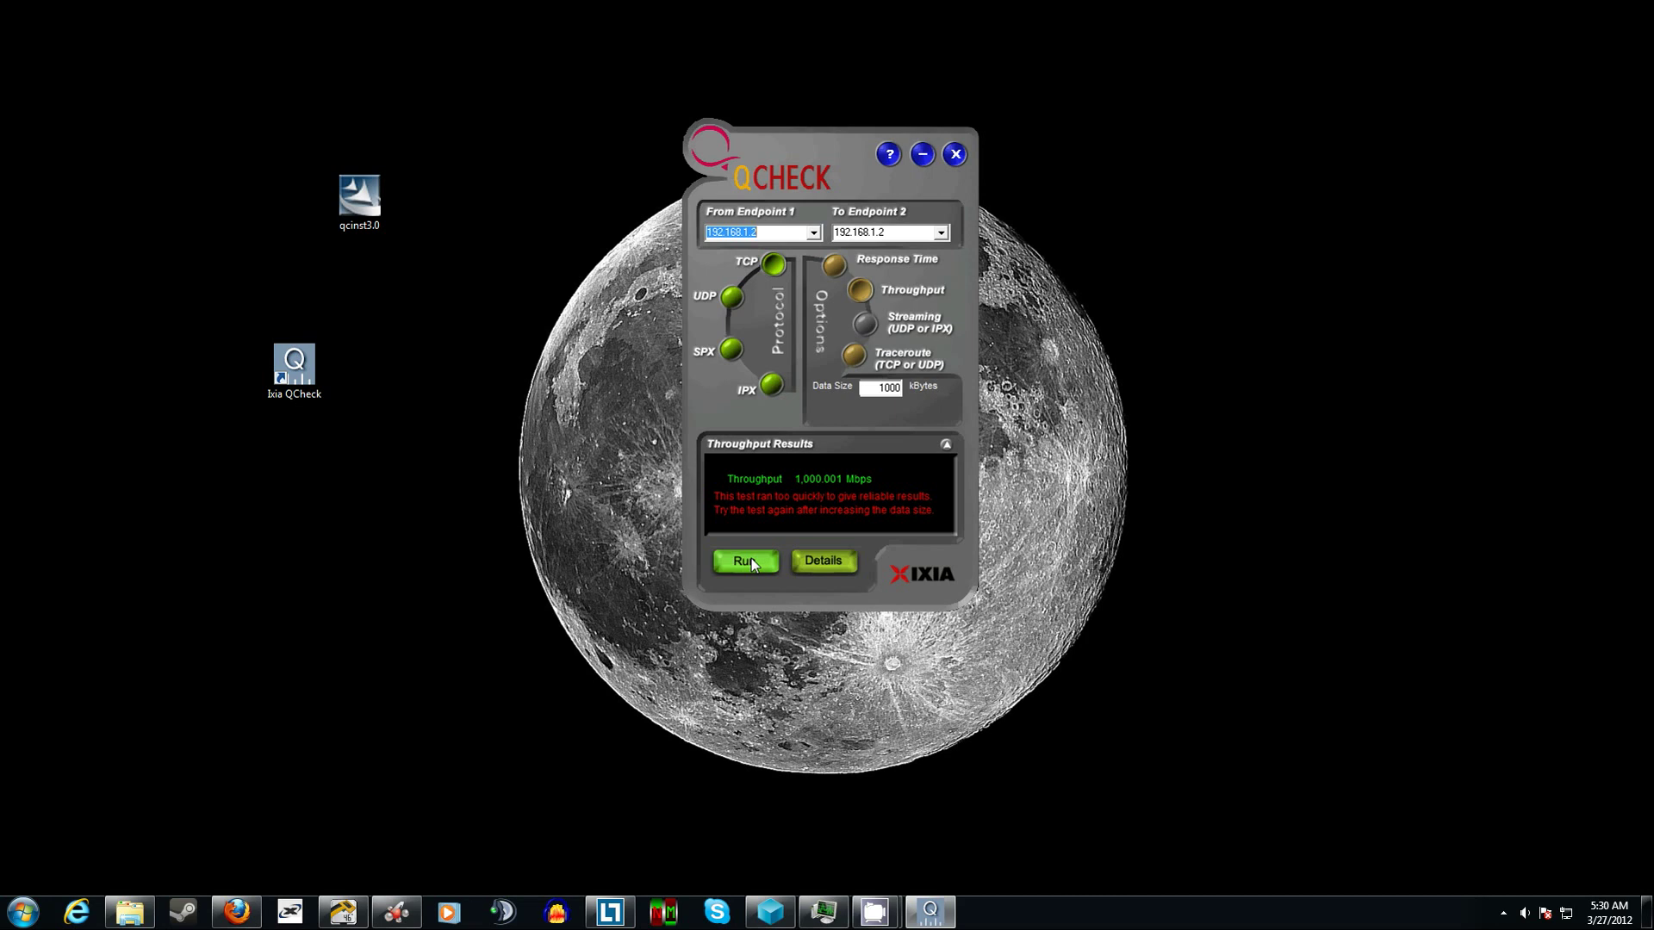
Repeat the 1000 kByte TCP throughput test and run a TCP traceroute between the two endpoints.
left_click(751, 561)
left_click(751, 561)
left_click(855, 356)
left_click(757, 556)
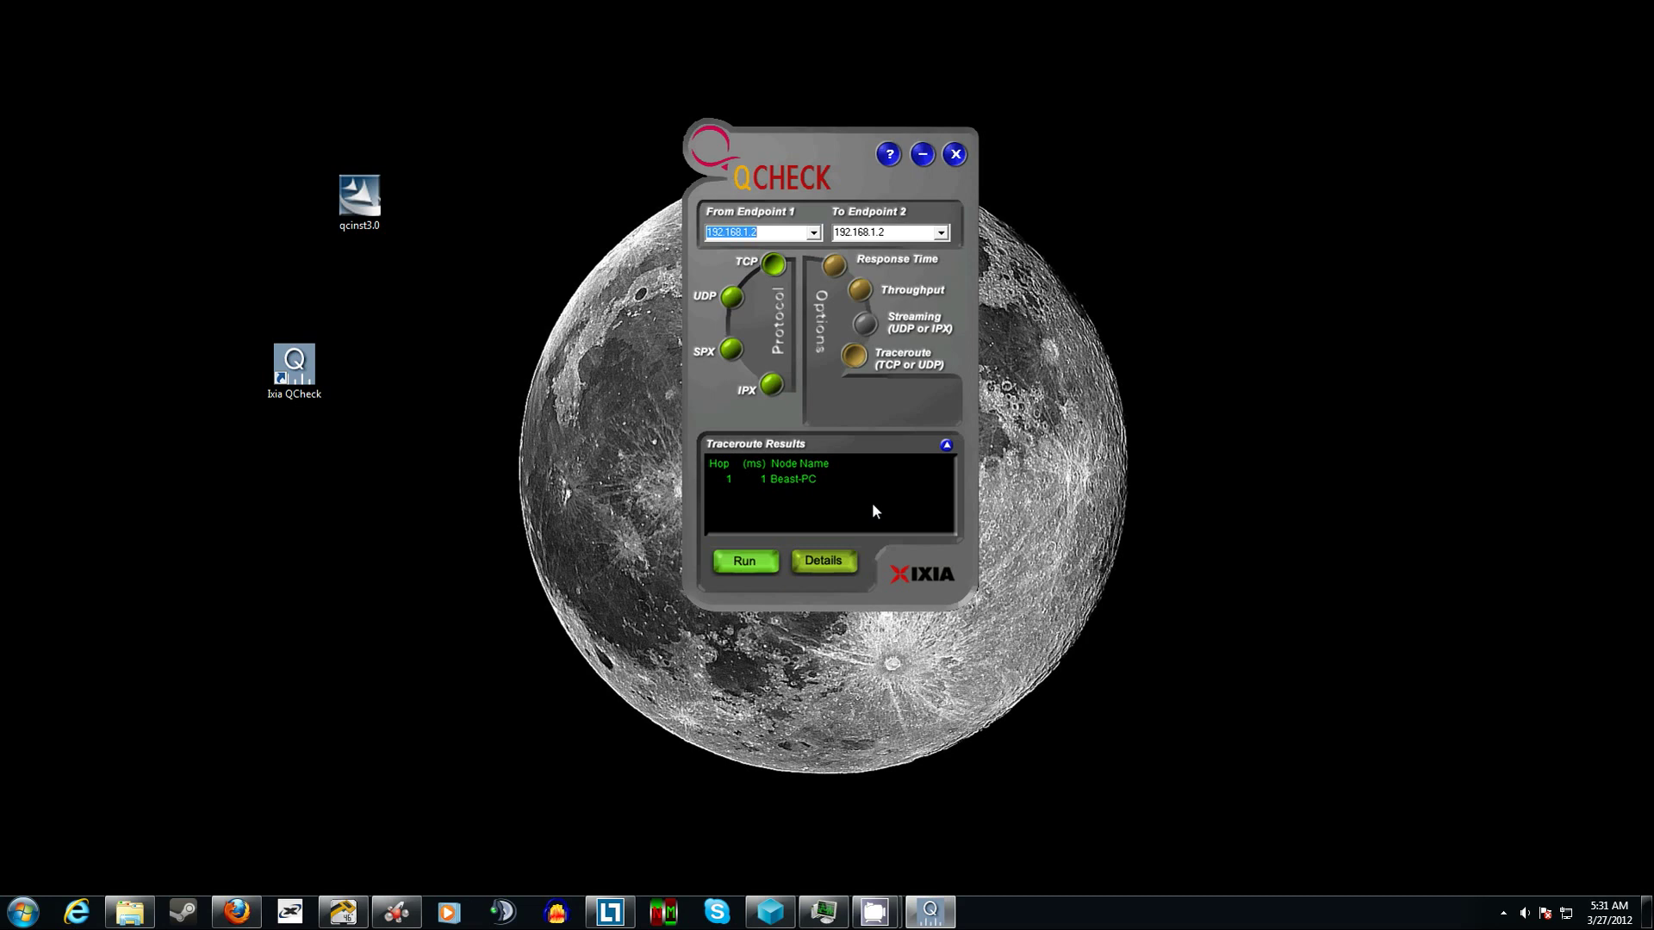
Switch the protocol to UDP and run the response time test with 3 iterations and a data size of 100 bytes.
left_click(735, 306)
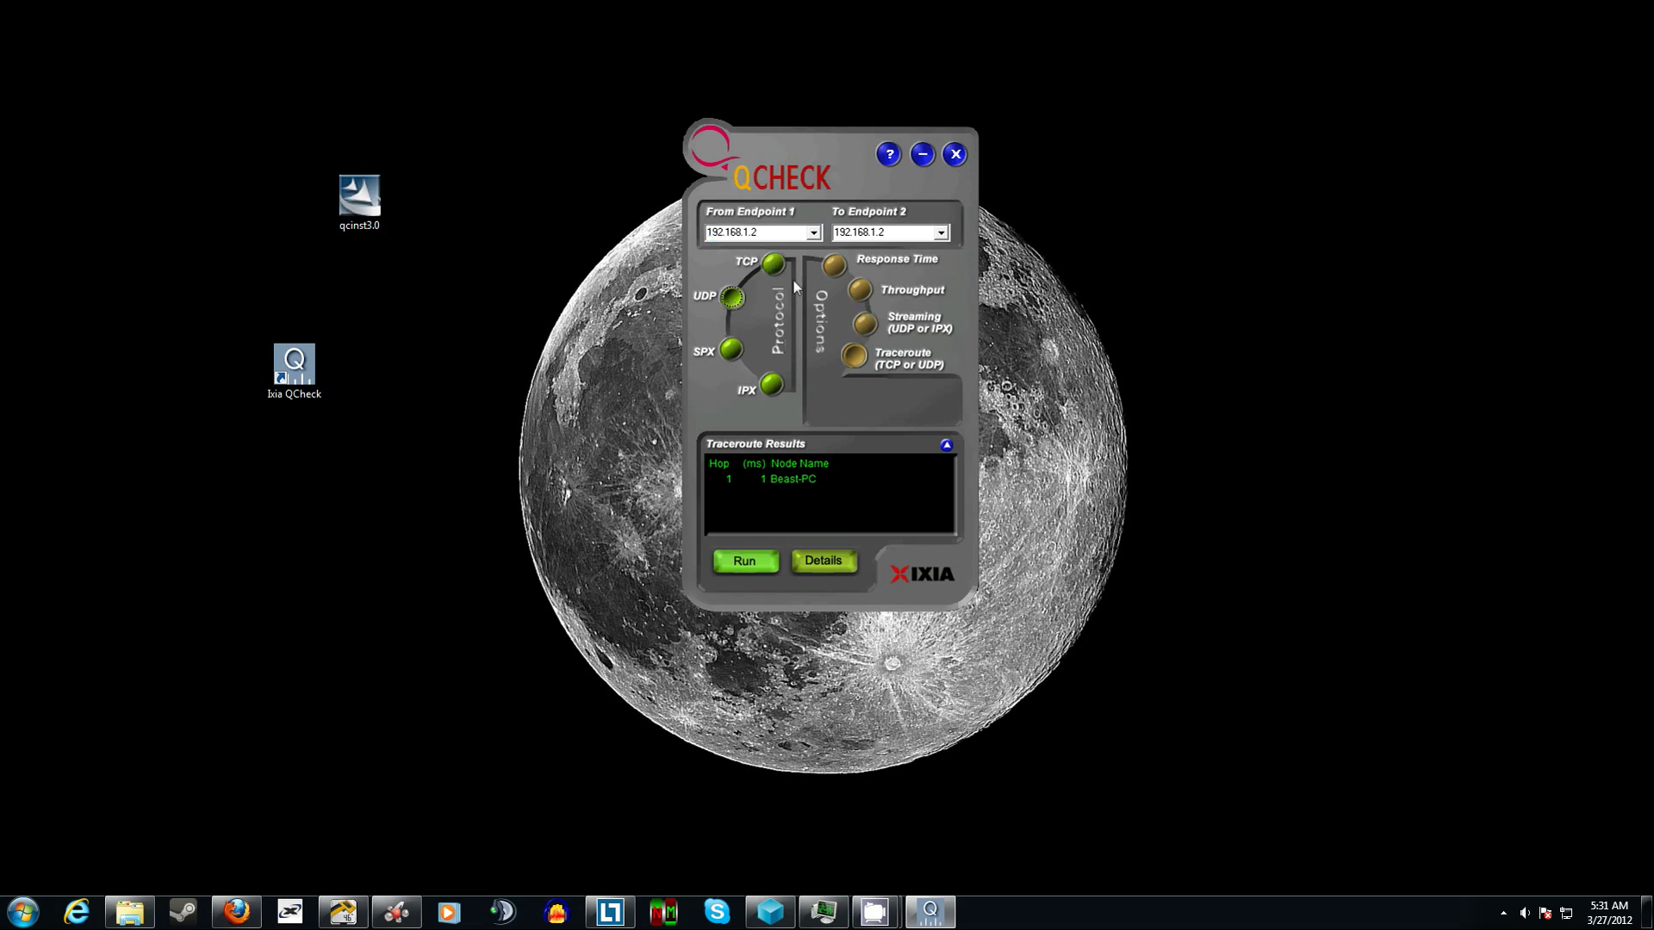
left_click(838, 263)
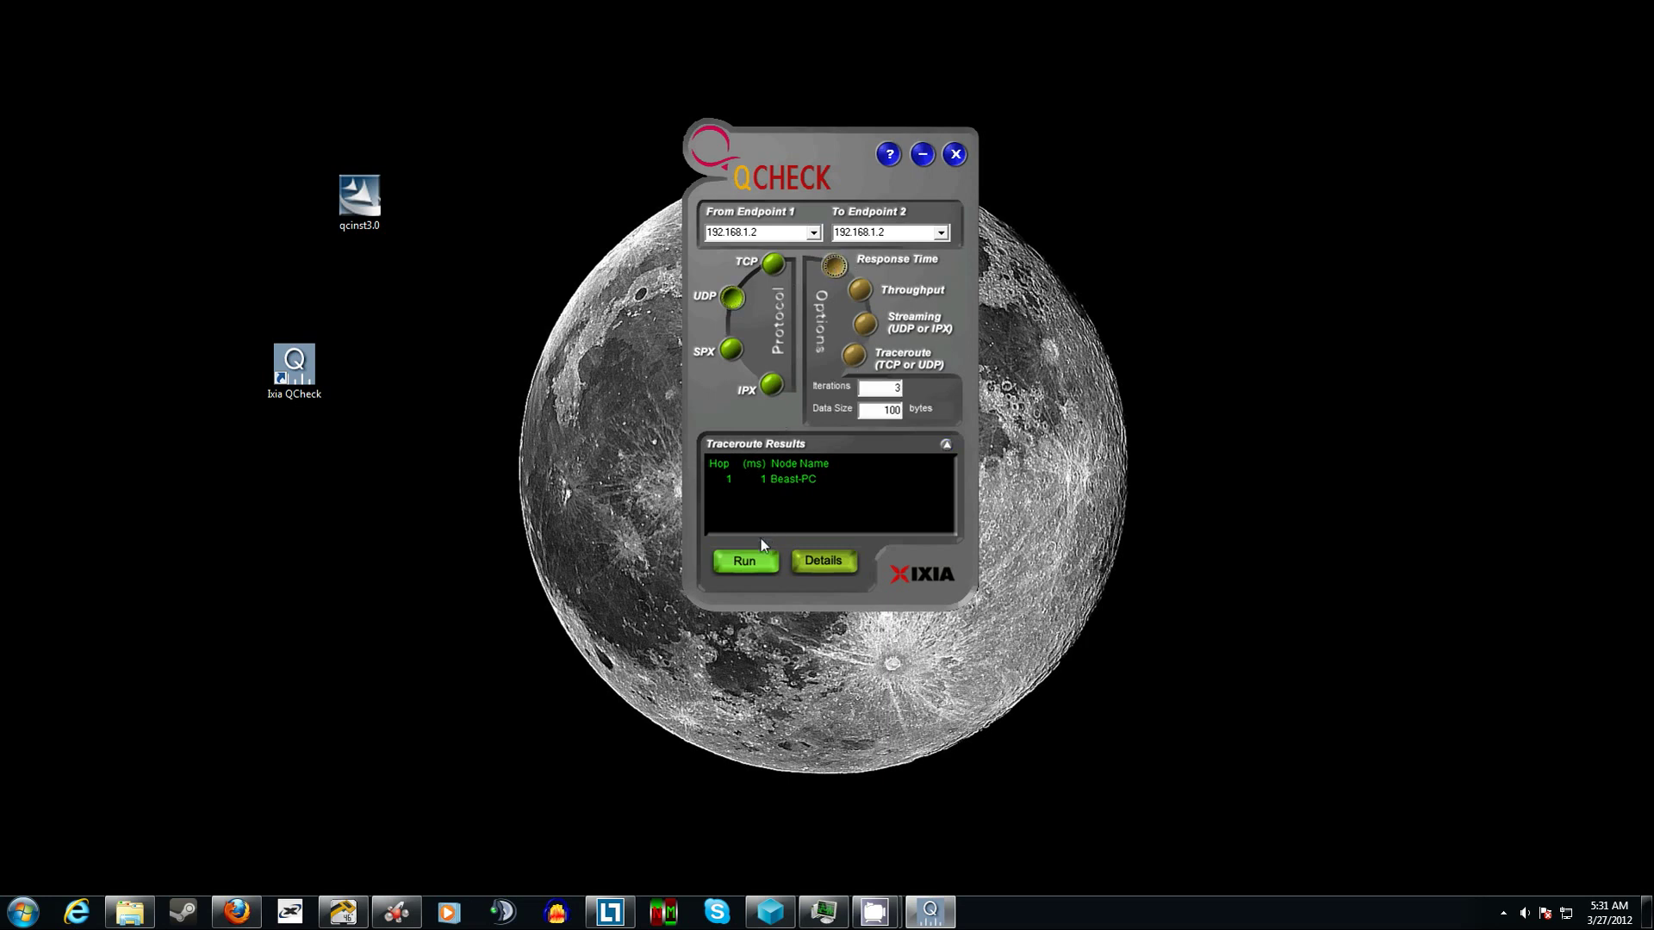
left_click(748, 562)
left_click(750, 562)
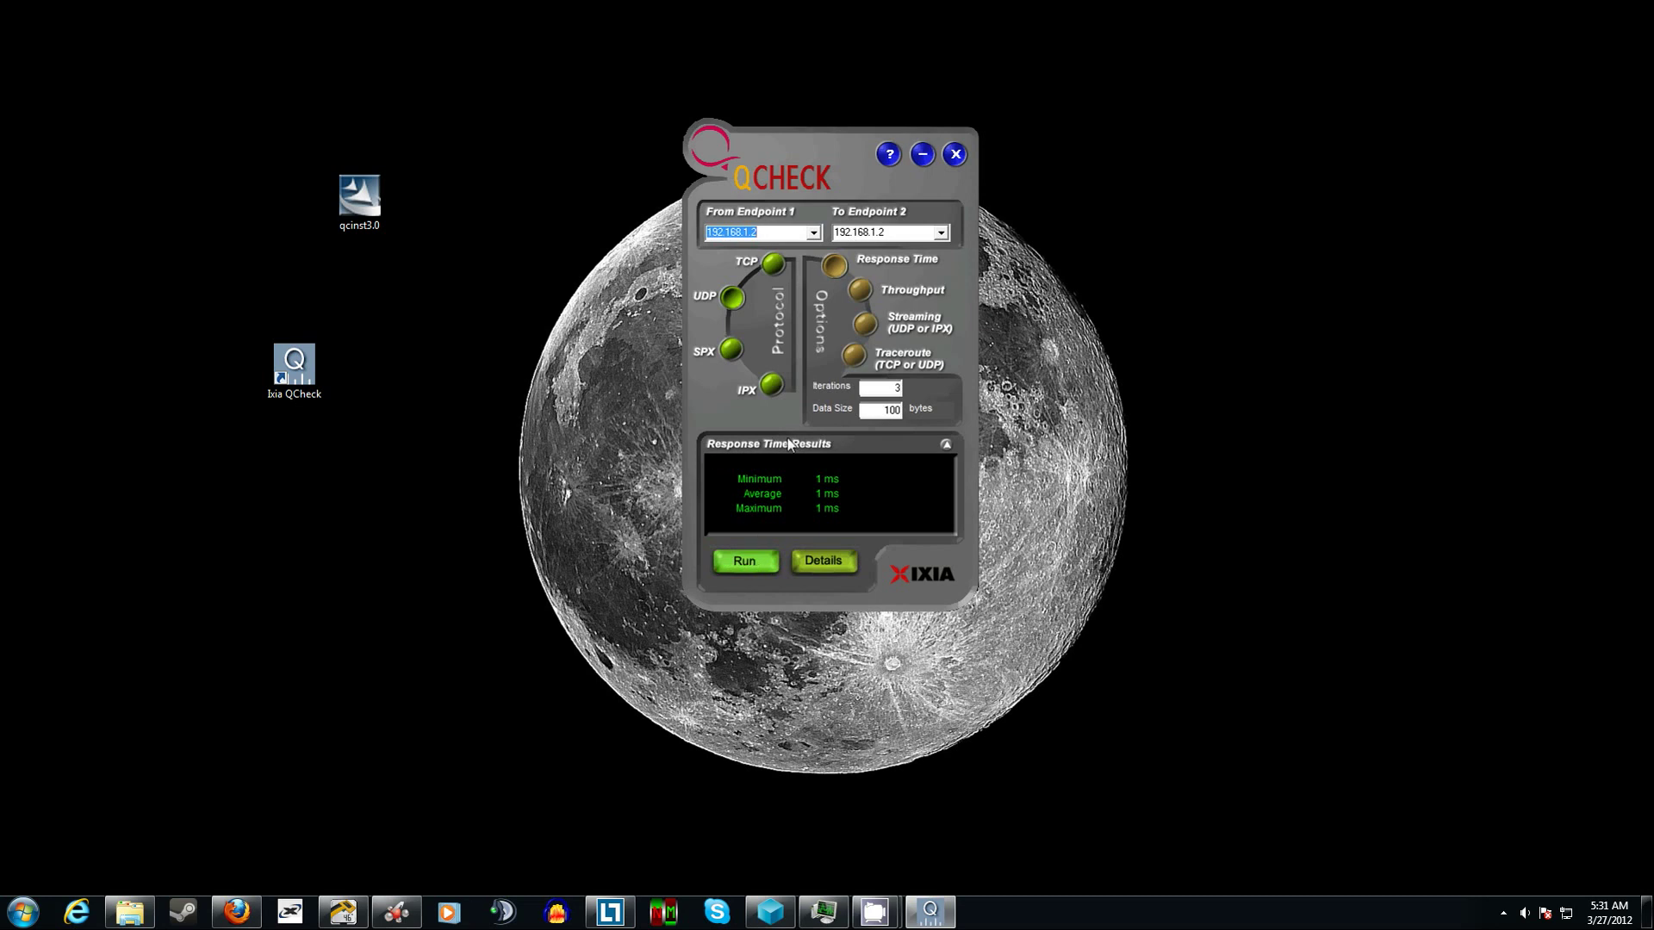
Run the UDP throughput test with a data size of 1000 kBytes several times in a row.
left_click(861, 296)
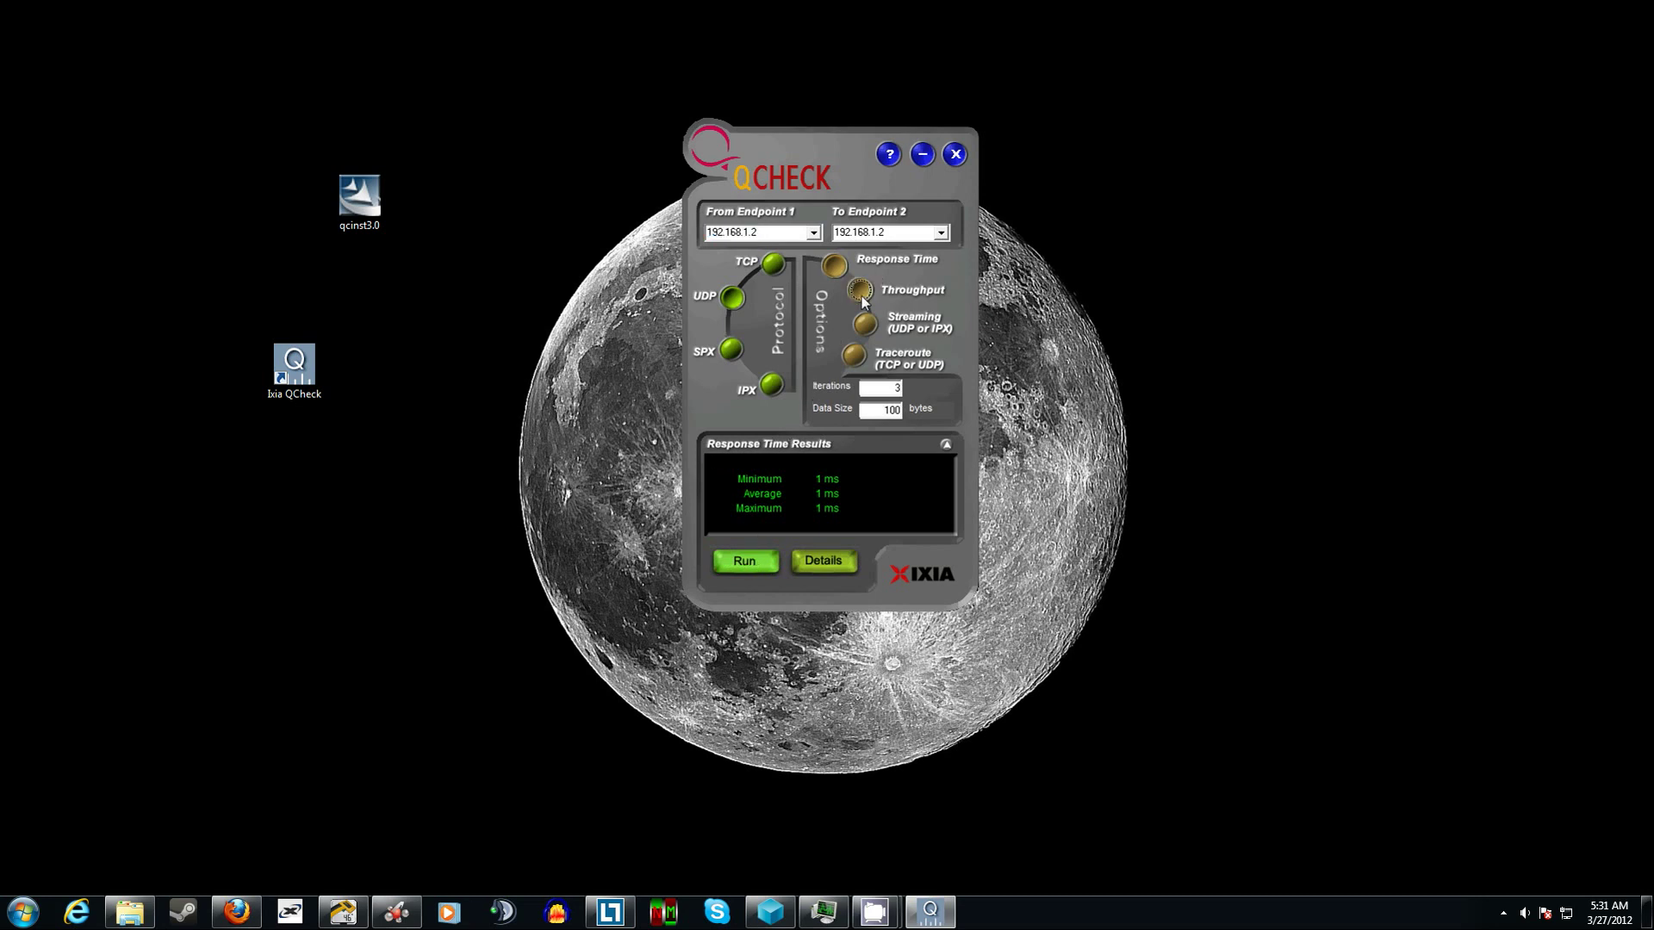
left_click(748, 560)
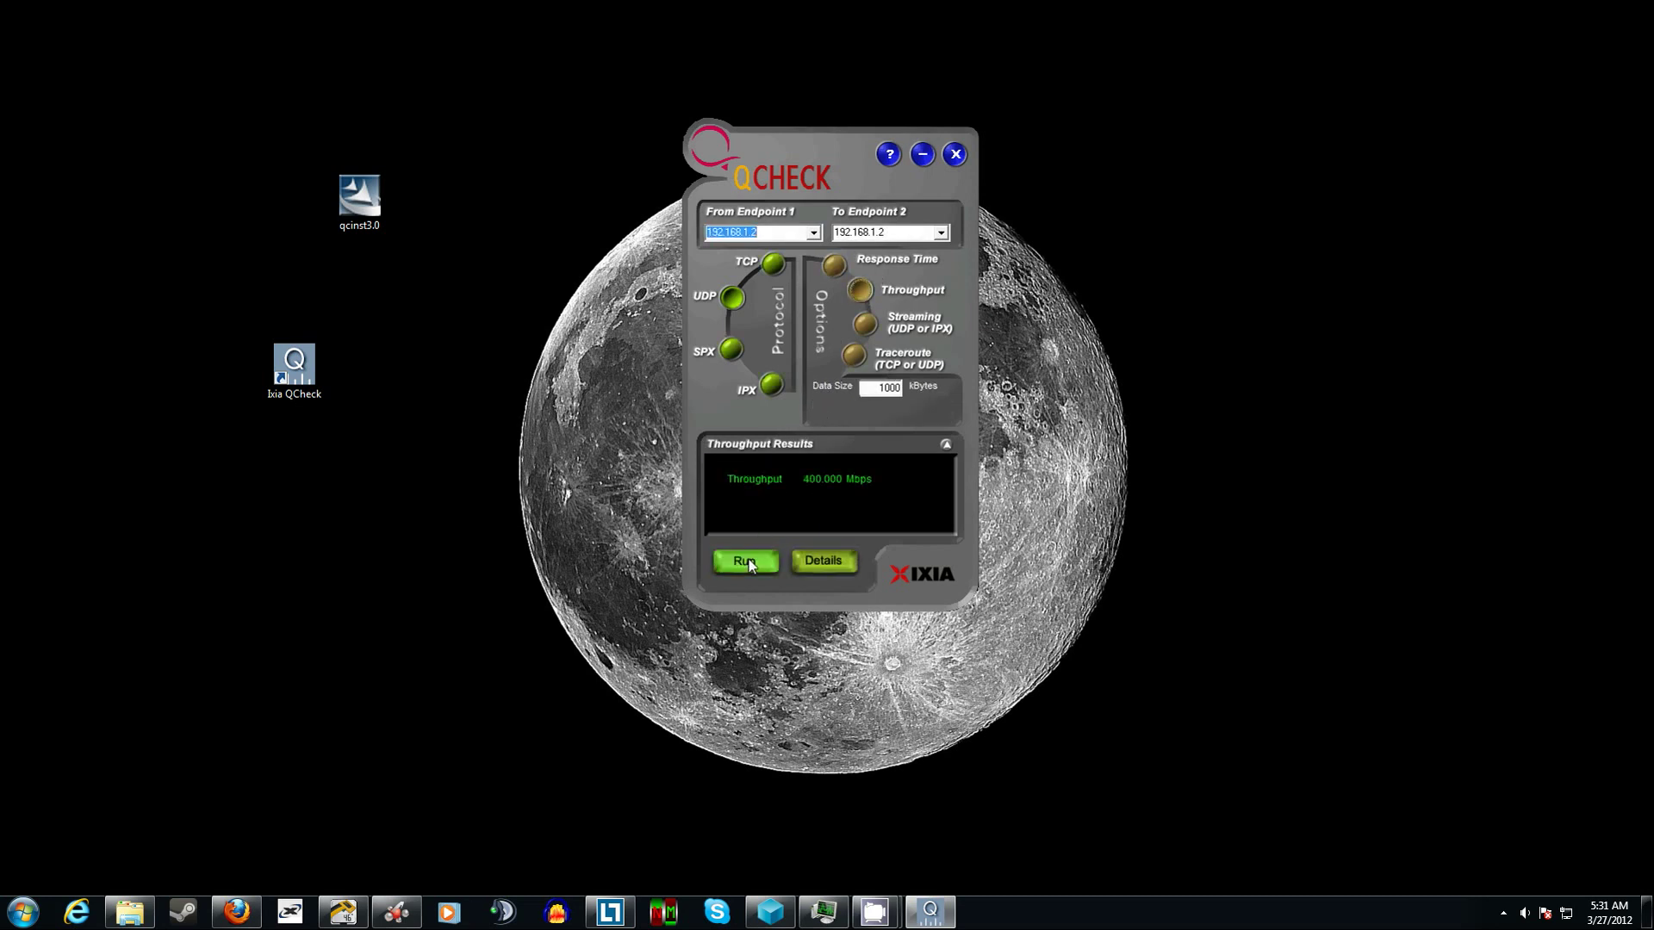
left_click(748, 560)
left_click(748, 560)
left_click(748, 560)
left_click(748, 559)
left_click(748, 560)
Start a UDP streaming test at 50 kbps for 10 seconds, stop it, and check the data rate unit choices.
left_click(866, 325)
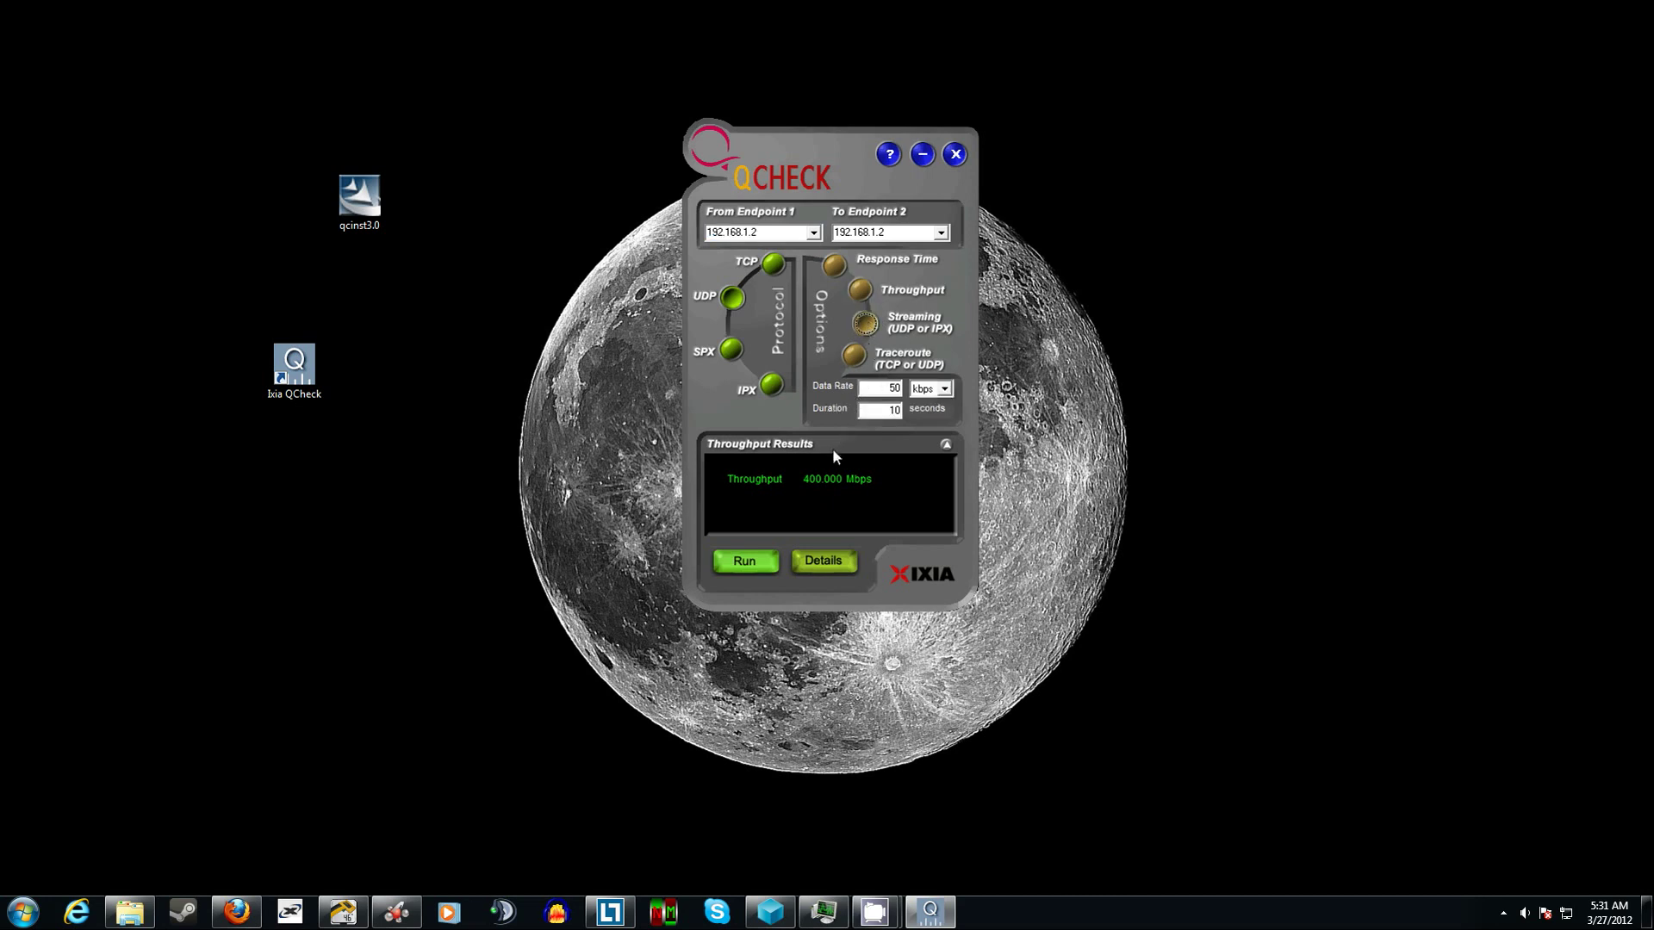
left_click(746, 561)
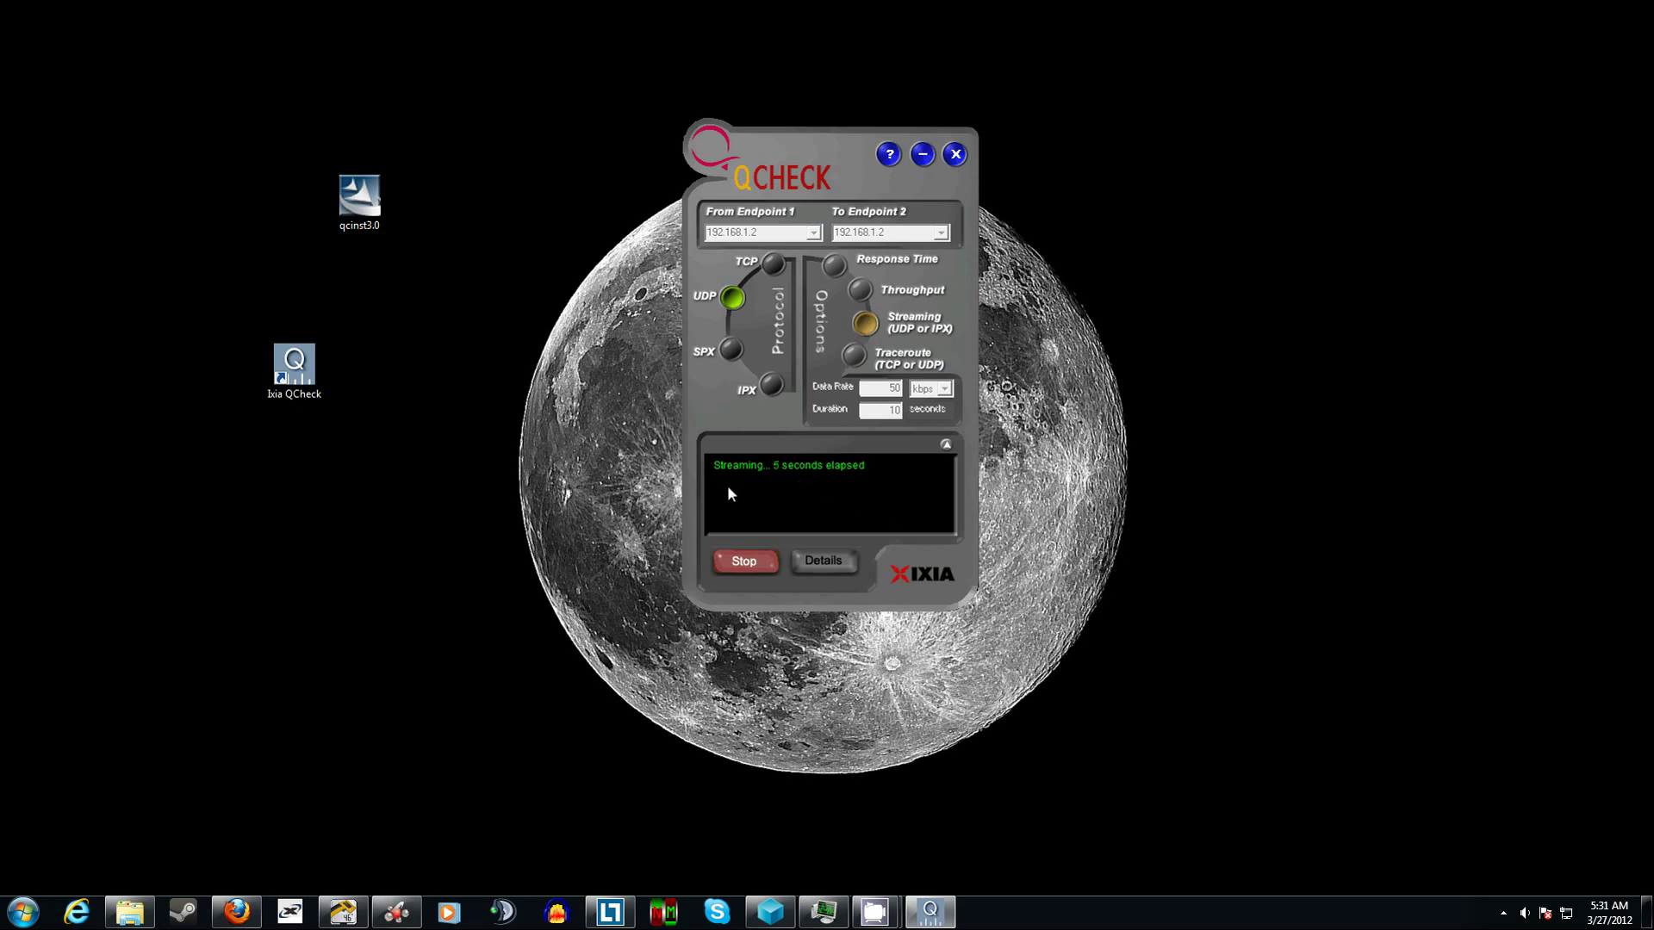
left_click(744, 561)
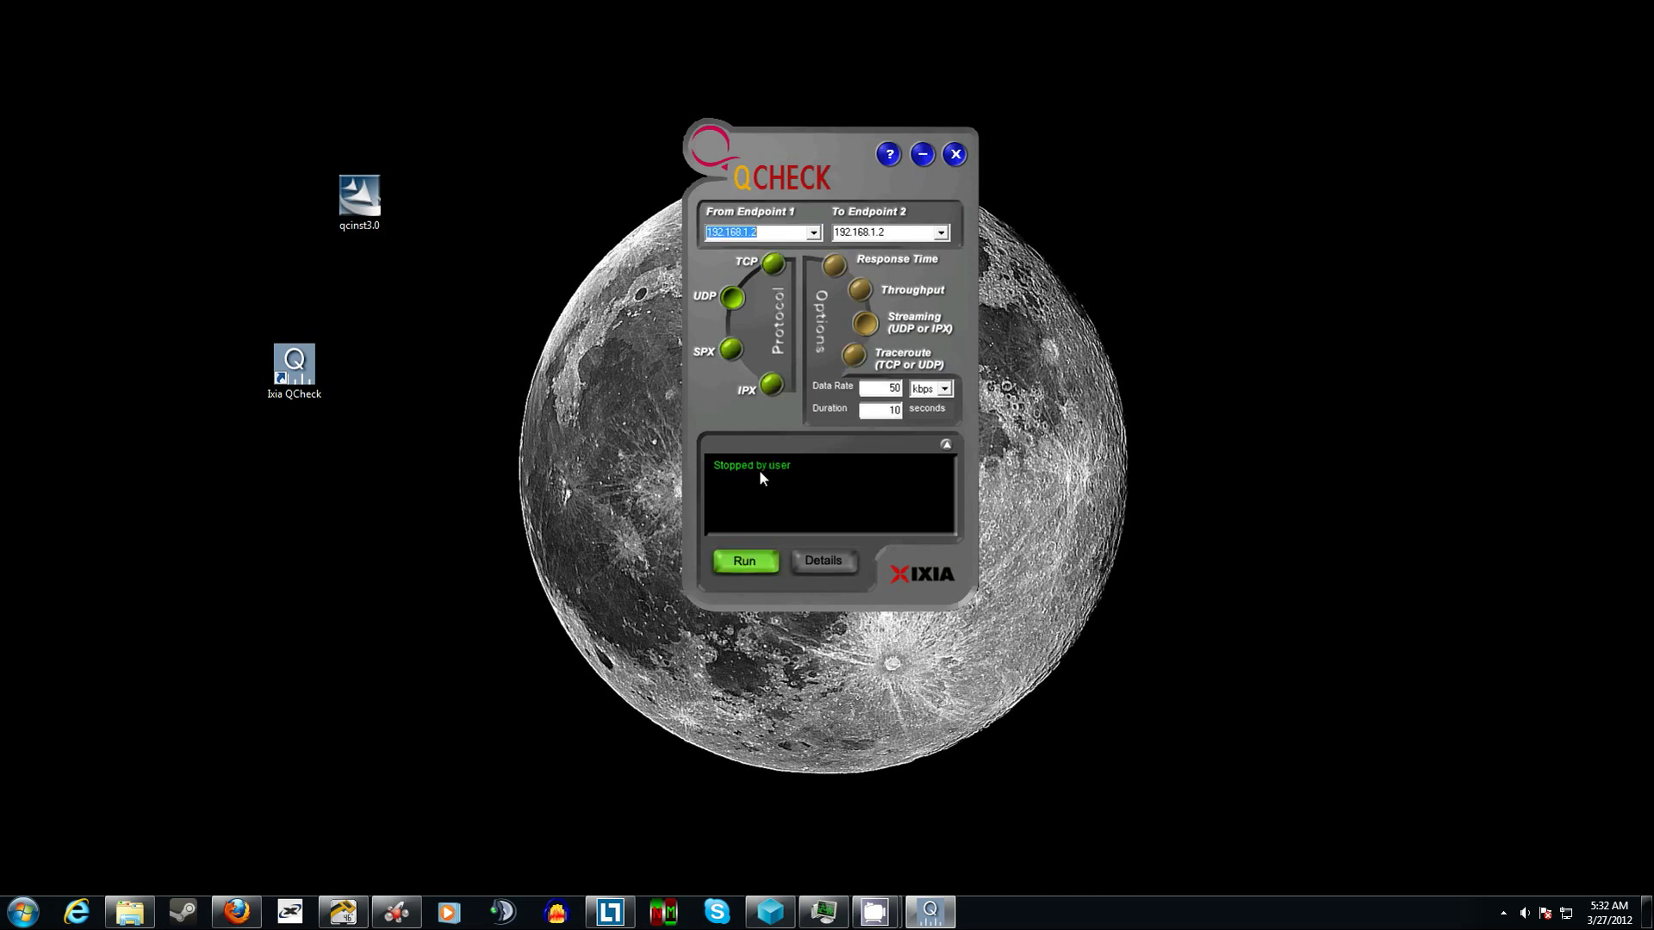
left_click(929, 389)
left_click(922, 404)
Run a UDP traceroute between the two endpoints and switch the protocol to SPX.
left_click(856, 356)
left_click(753, 560)
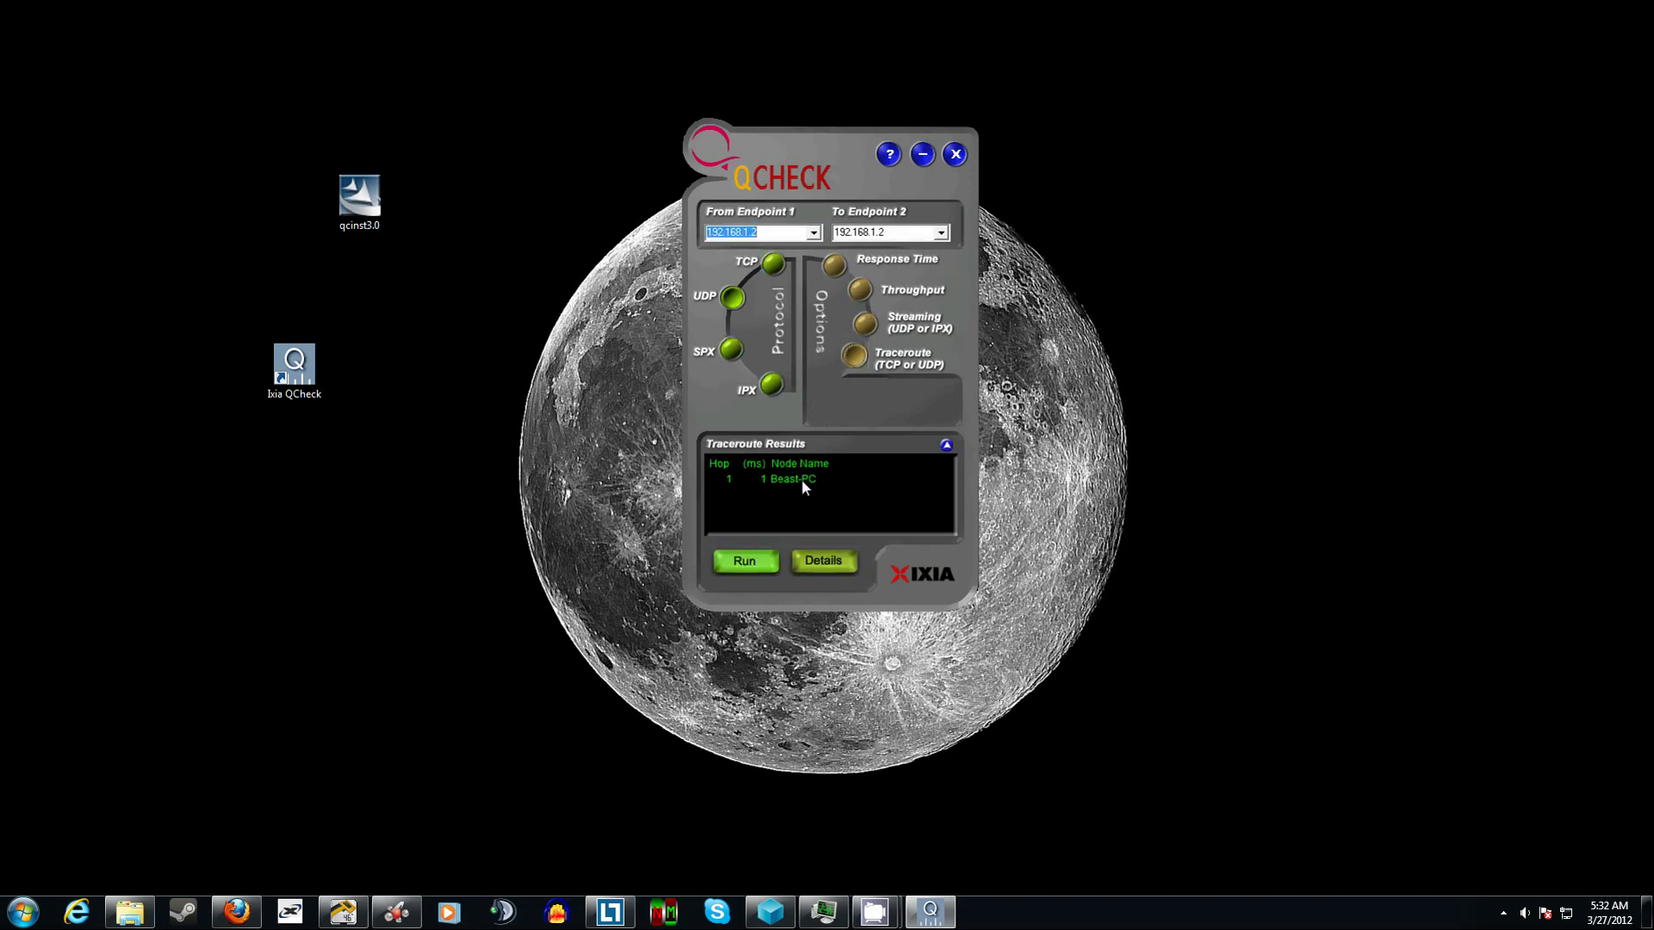
left_click(732, 350)
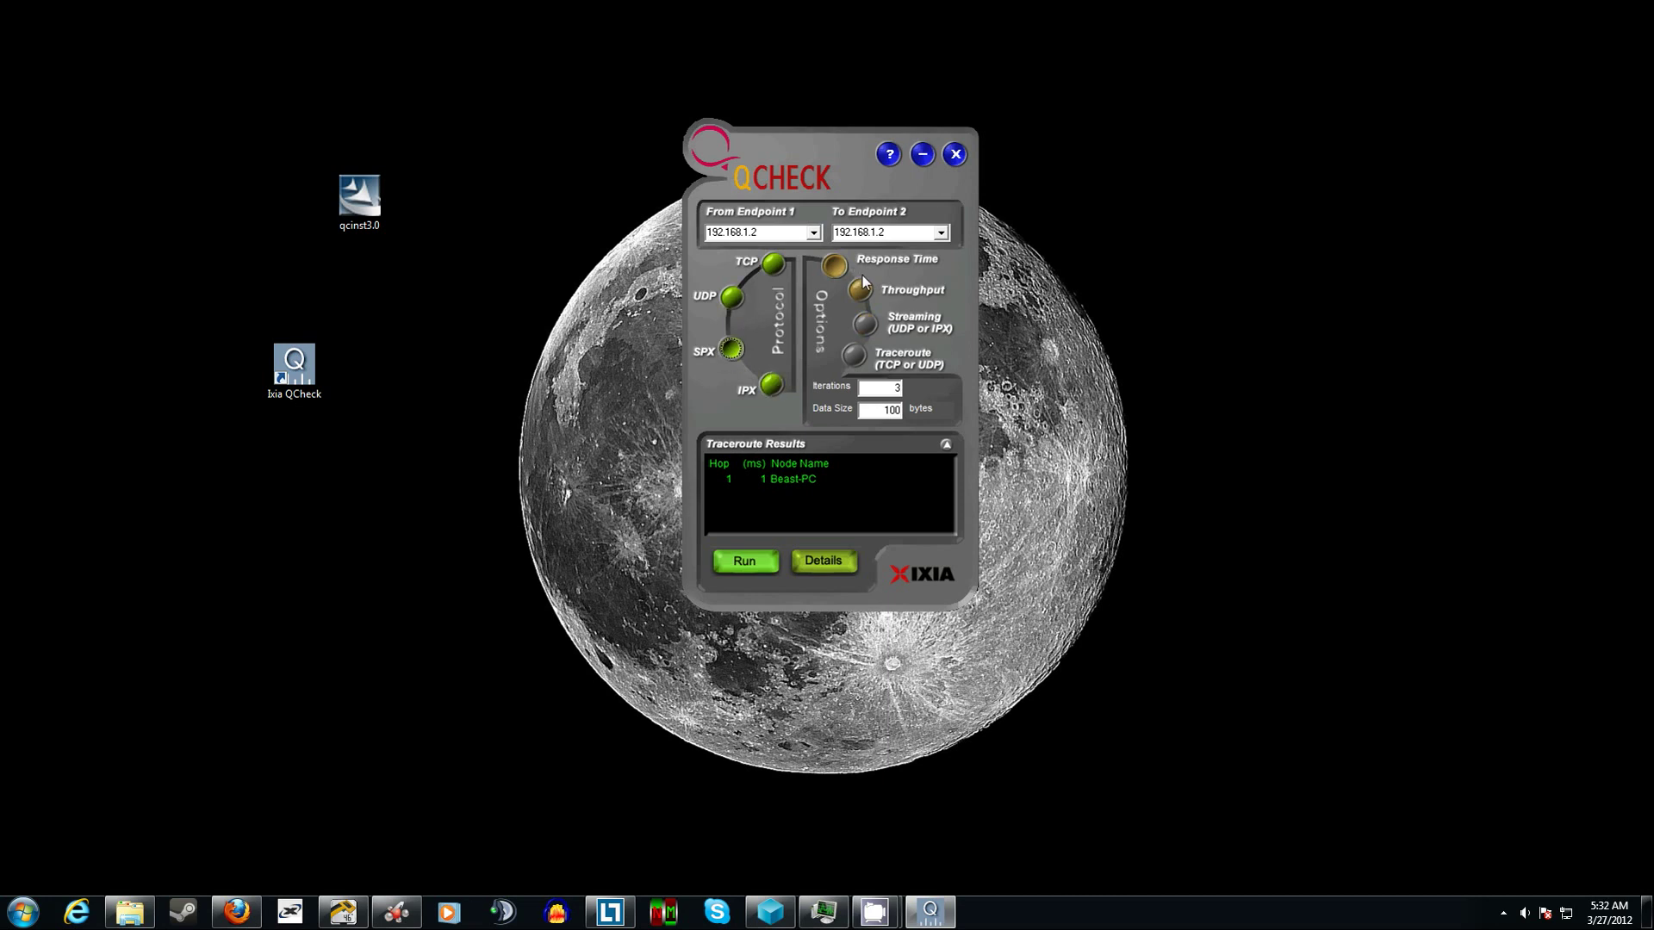
left_click_drag(805, 148, 792, 195)
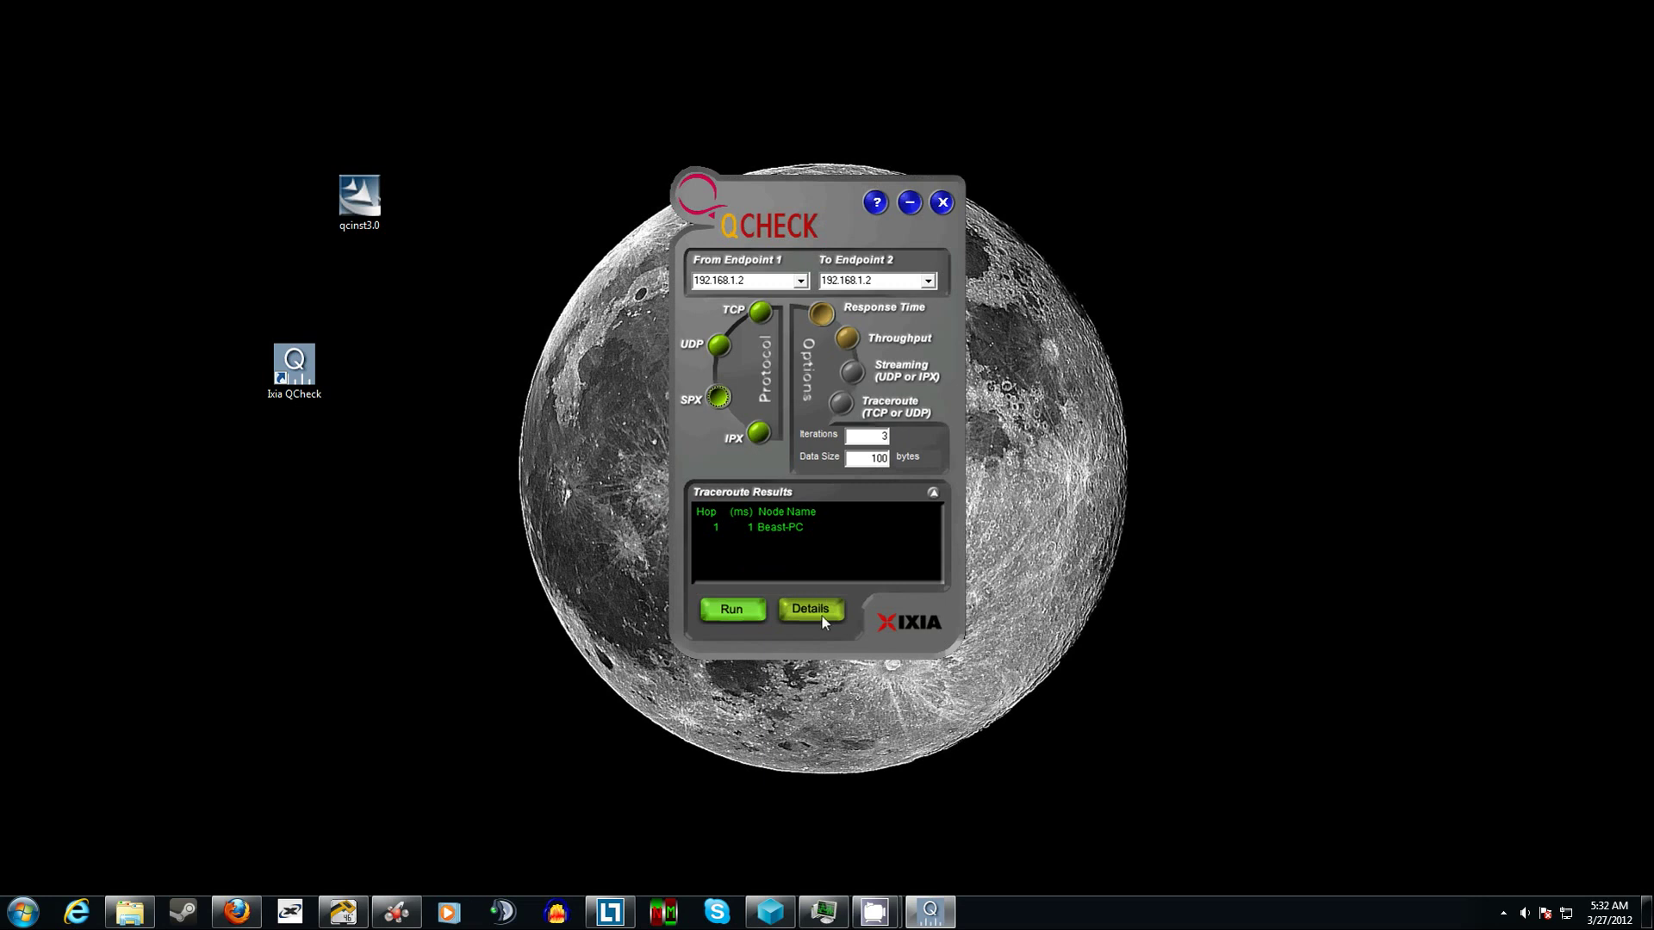